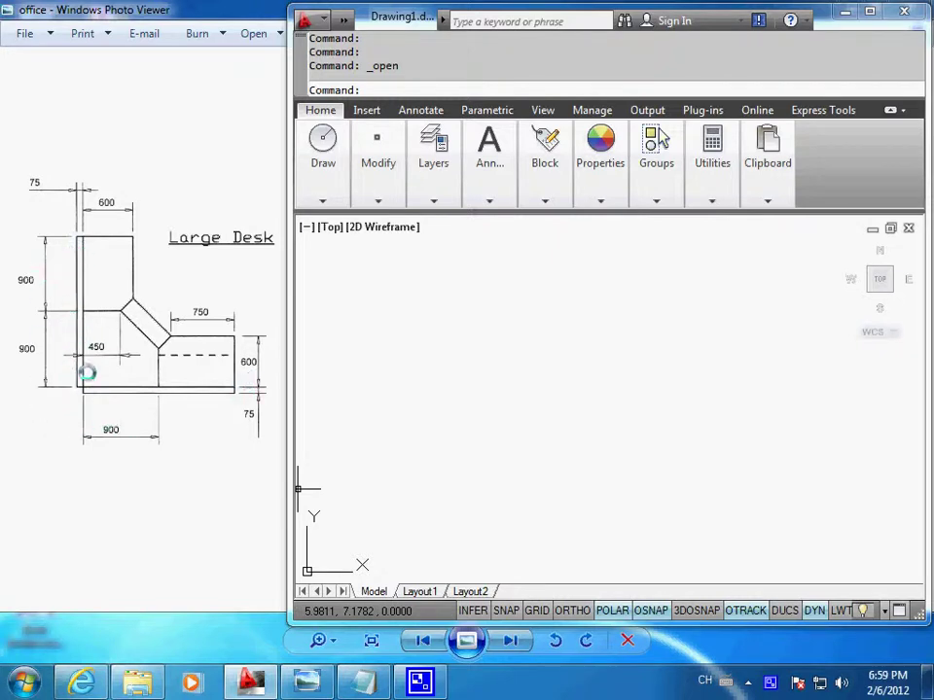
# - Start a rectangle in the current drawing, then cancel it
pyautogui.write('ec')
pyautogui.press('Return')
pyautogui.click(453, 529)
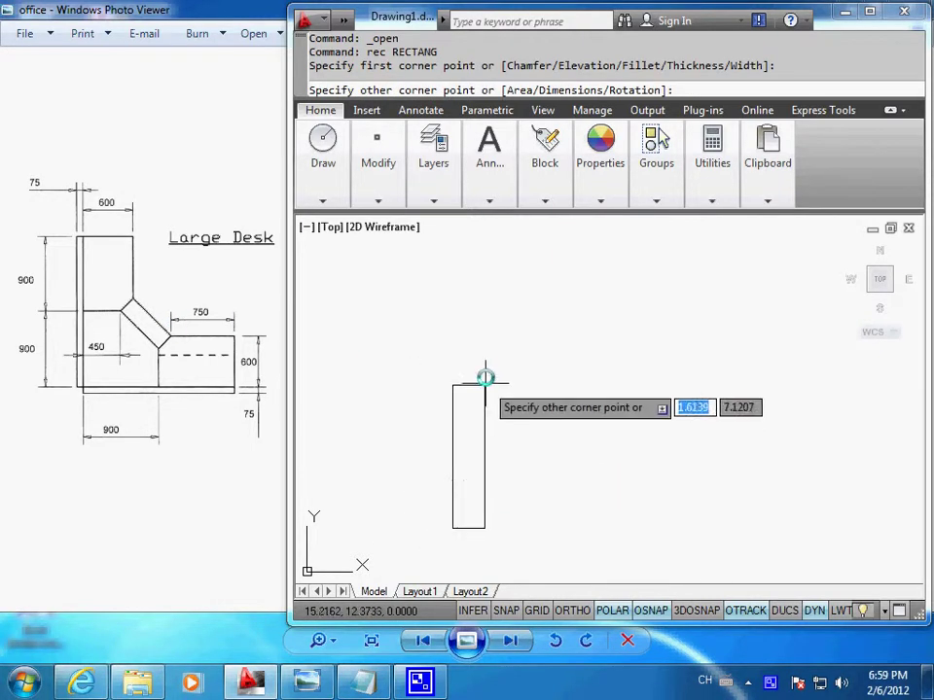
pyautogui.write('75')
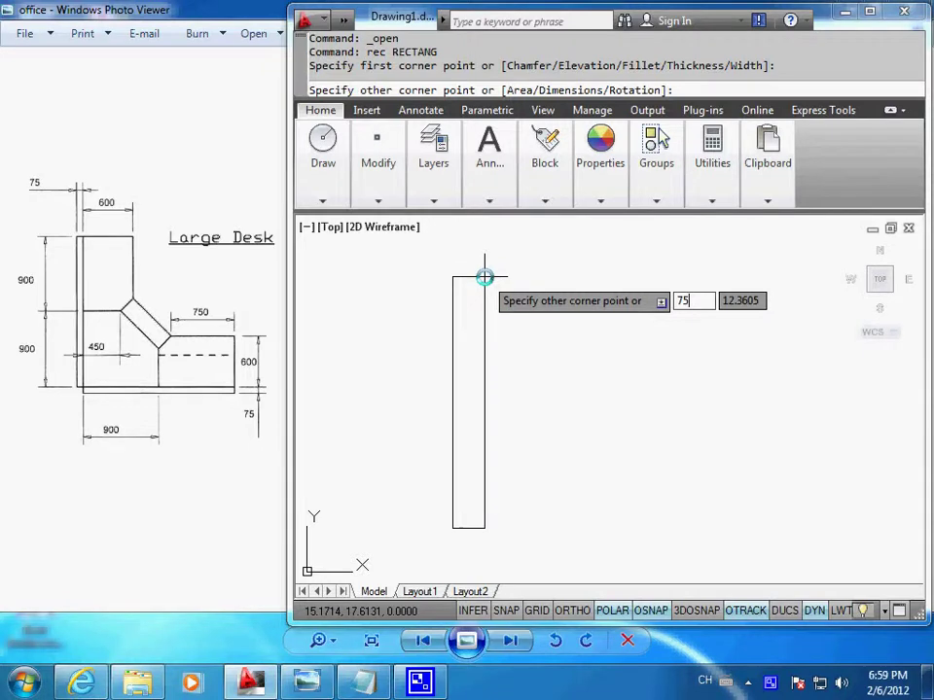
pyautogui.press('Escape')
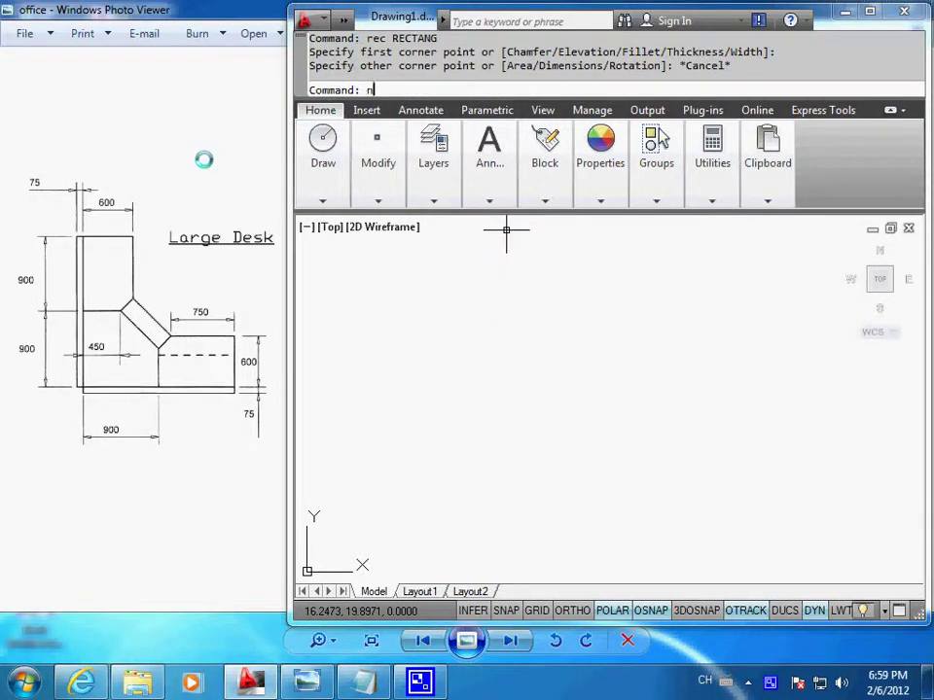
# - Start a new drawing from the acadiso metric template with the grid hidden
pyautogui.write('ew')
pyautogui.press('Return')
pyautogui.click(507, 340)
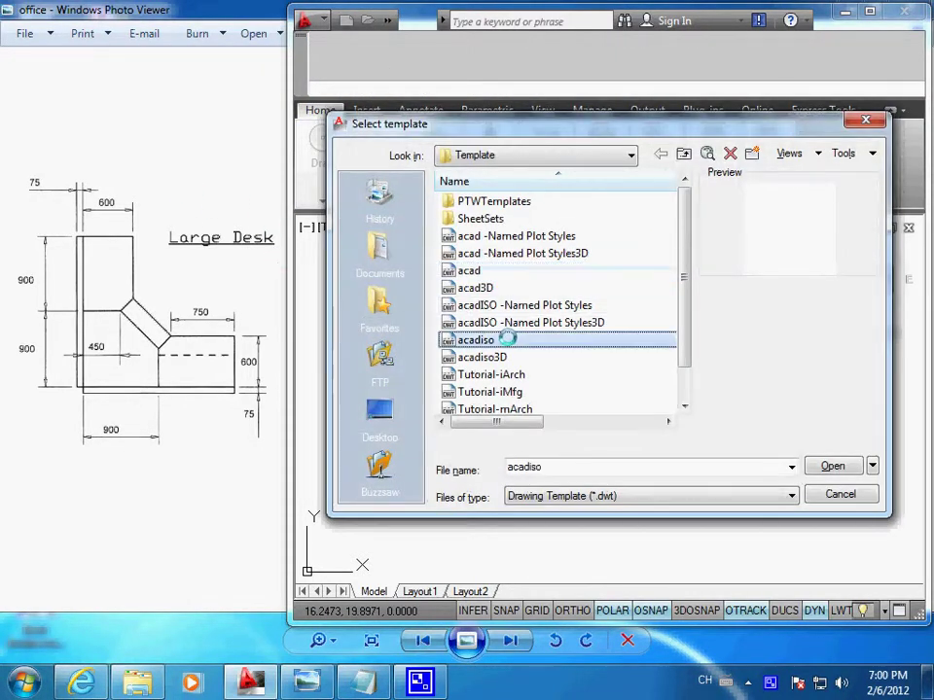
pyautogui.click(832, 466)
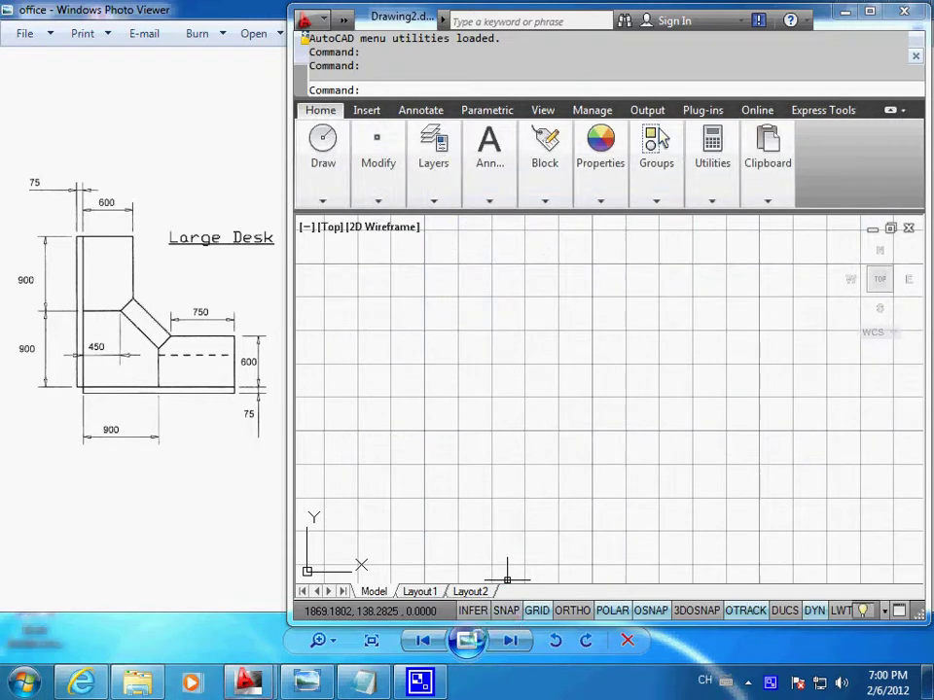
pyautogui.press('F7')
# - Draw the 75 by 1800 upright back-panel rectangle at lower left
pyautogui.write('r')
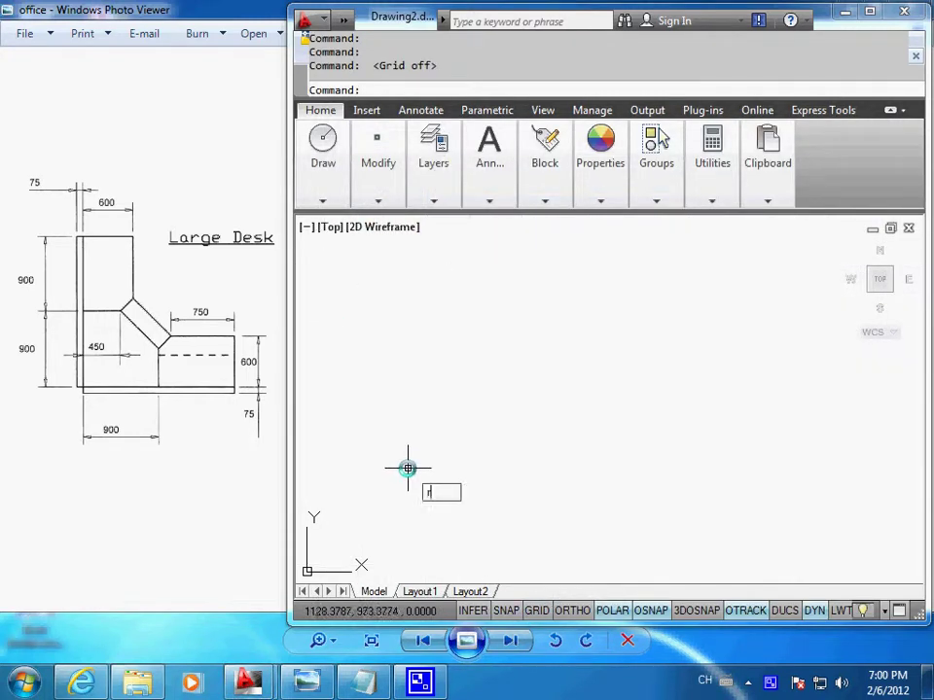
pyautogui.write('ec')
pyautogui.press('Return')
pyautogui.click(436, 527)
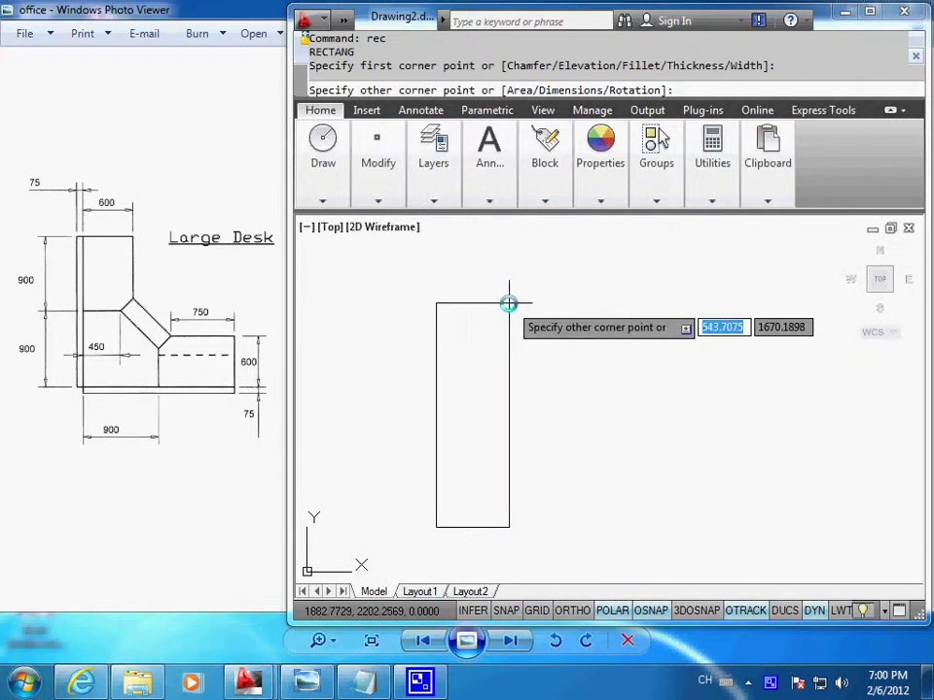
pyautogui.write('75')
pyautogui.press('Tab')
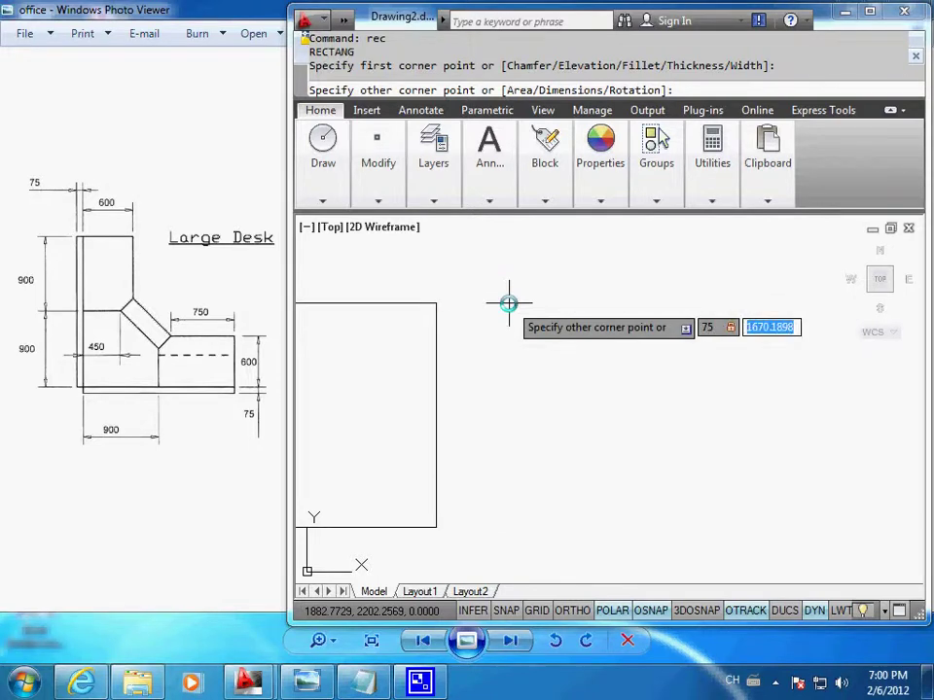
pyautogui.write('1')
pyautogui.press('Return')
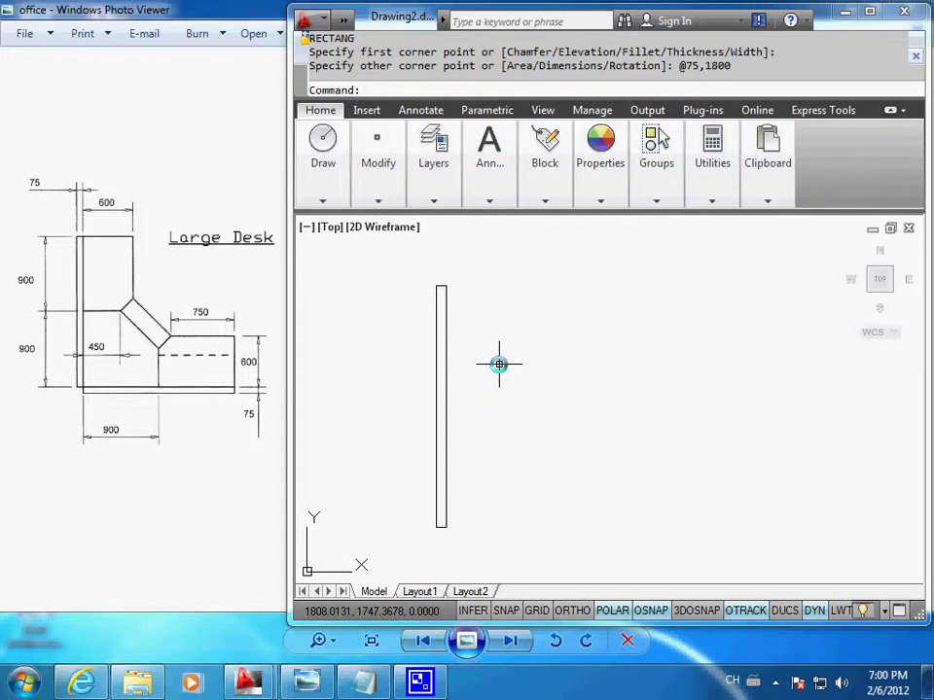
pyautogui.write('rec')
pyautogui.press('Return')
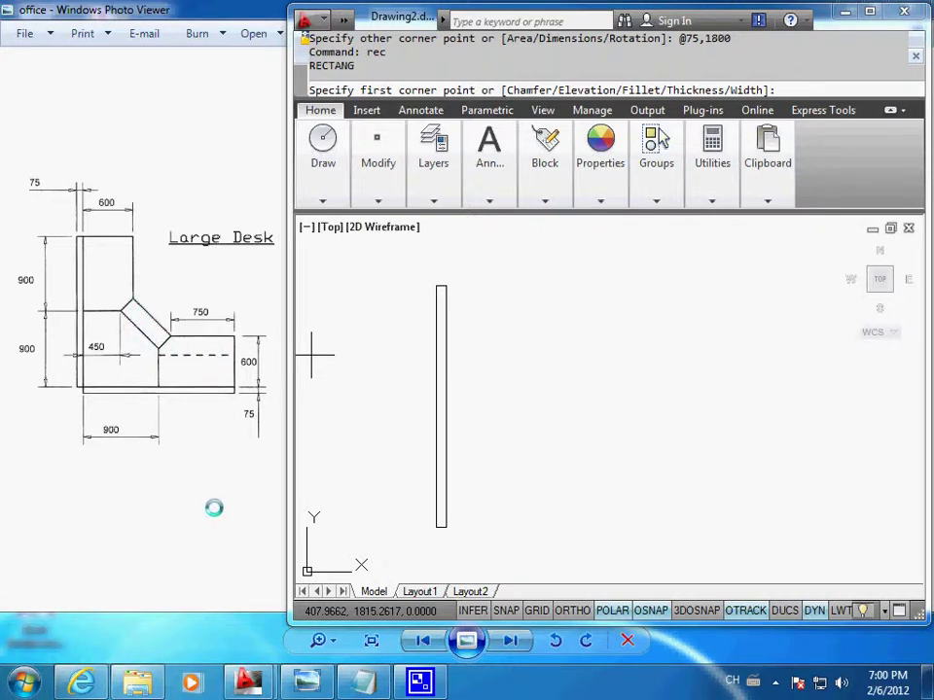
pyautogui.press('Escape')
# - Draw a 600-long line right from the panel's top corner, then a segment straight down
pyautogui.press('Return')
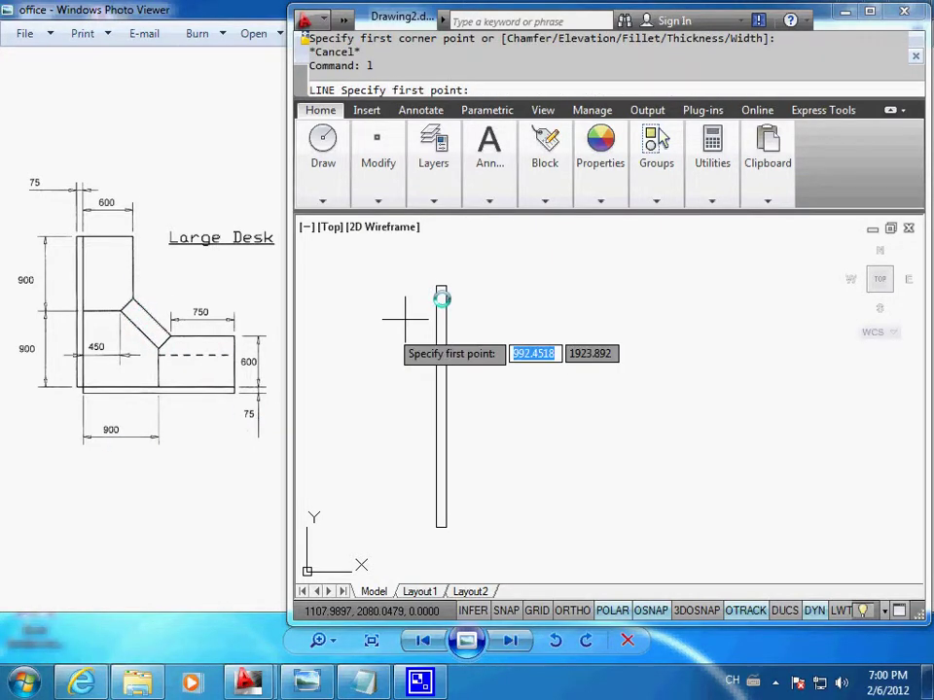
pyautogui.click(449, 286)
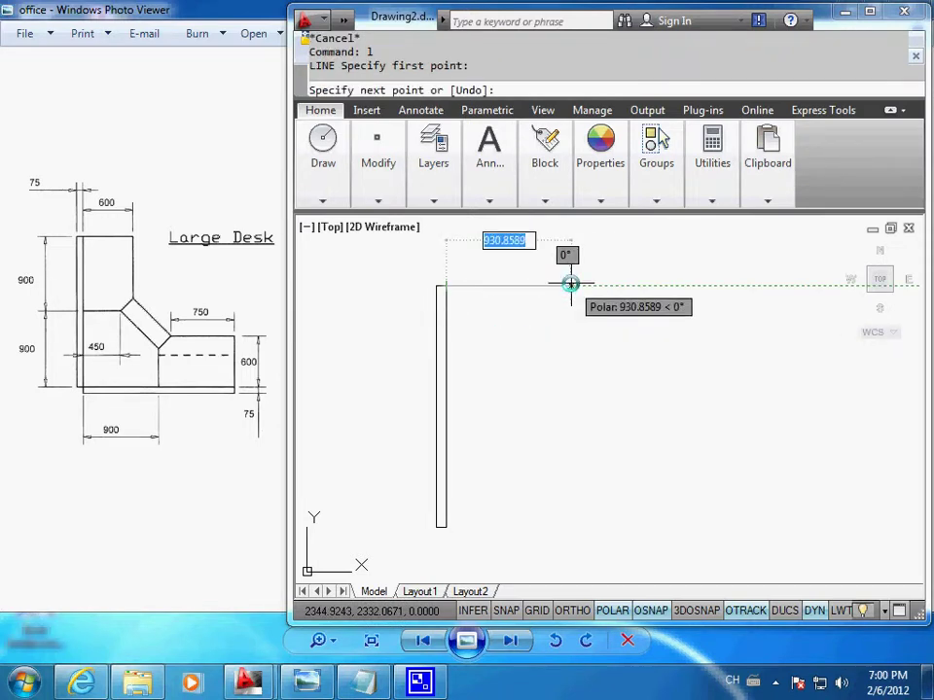
pyautogui.write('600')
pyautogui.press('Return')
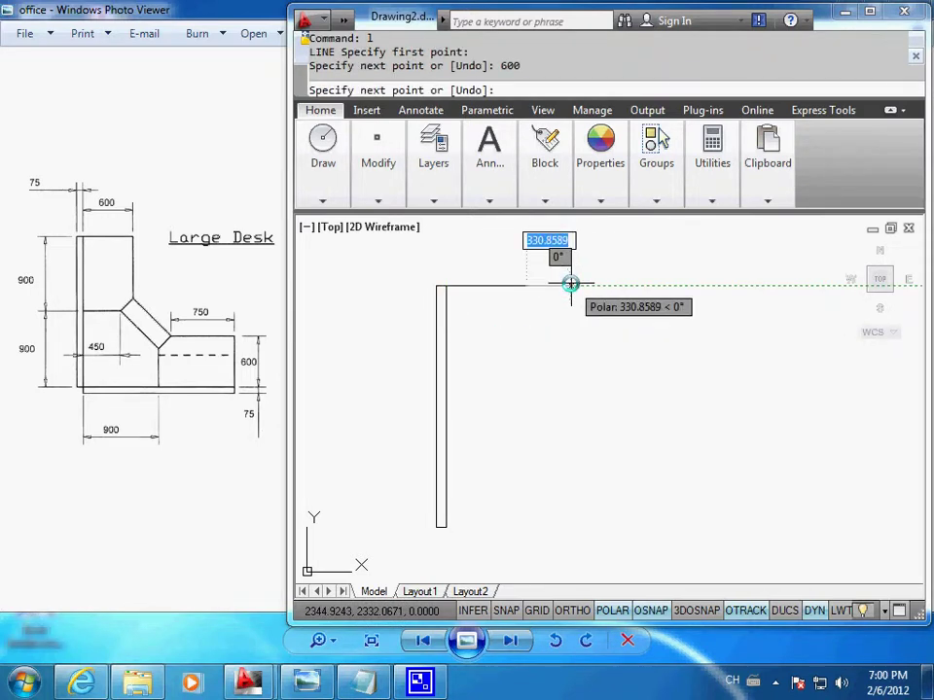
pyautogui.click(527, 482)
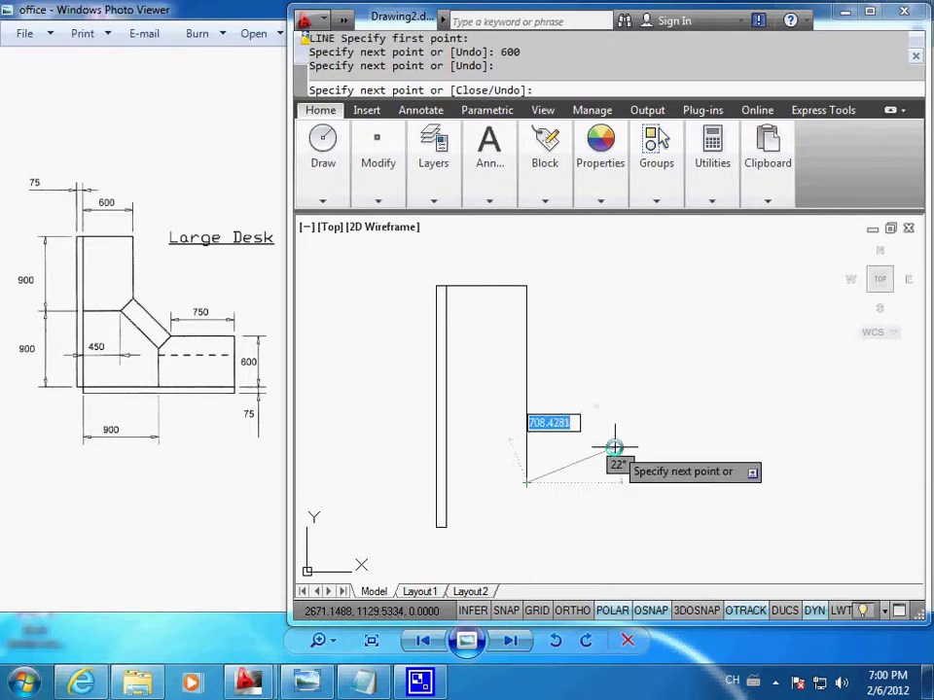
pyautogui.press('Return')
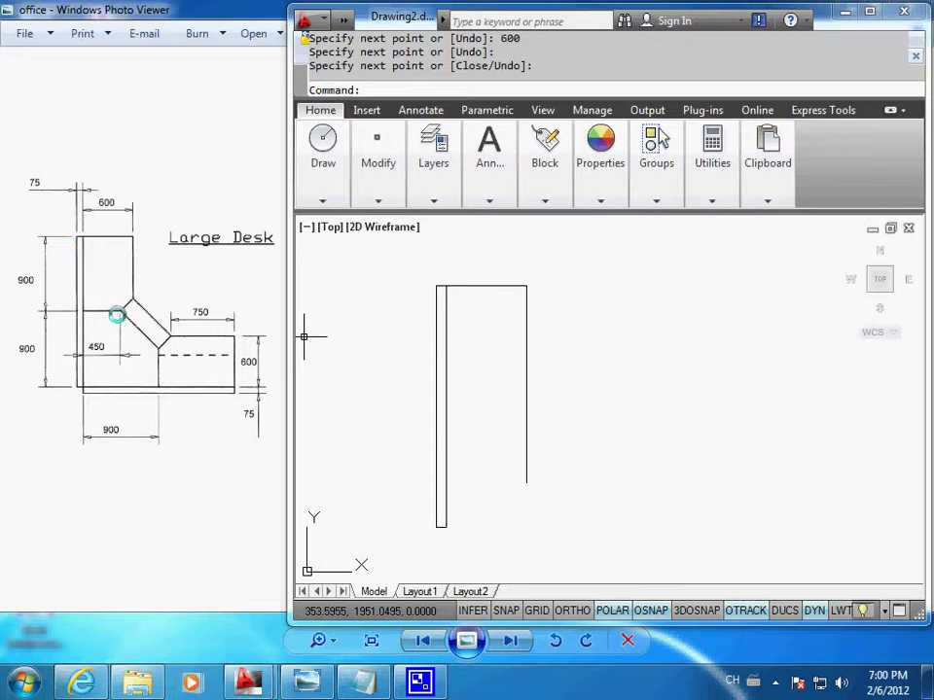
pyautogui.write('l')
pyautogui.press('Return')
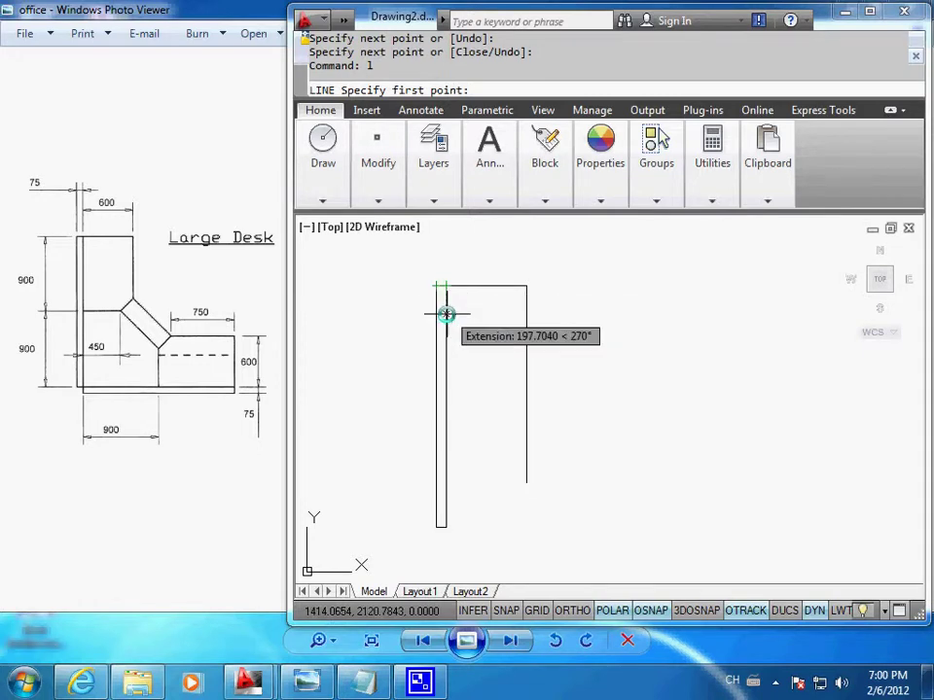
pyautogui.write('900')
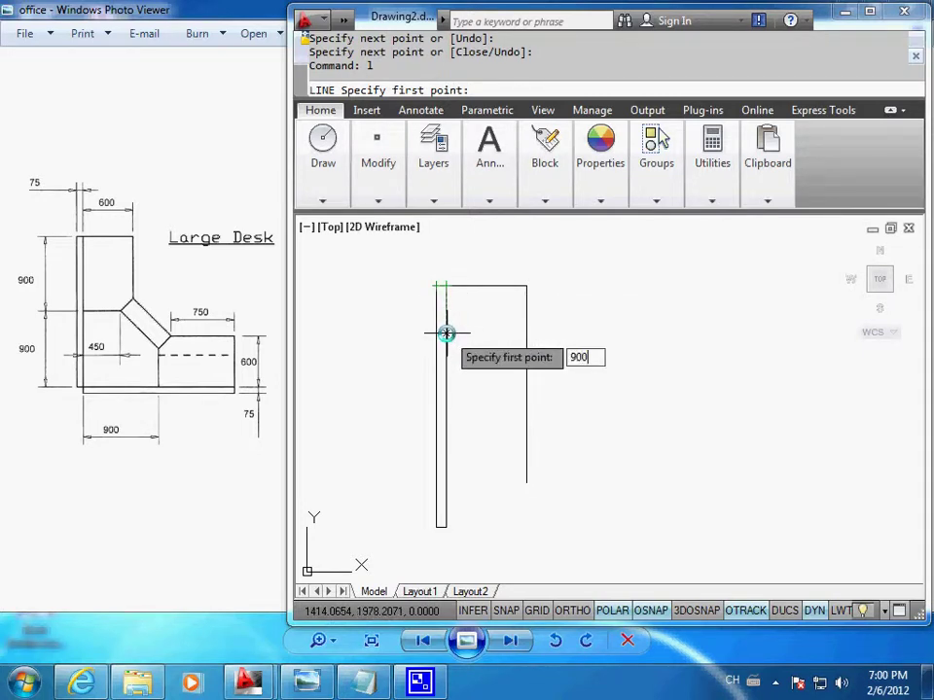
pyautogui.press('Return')
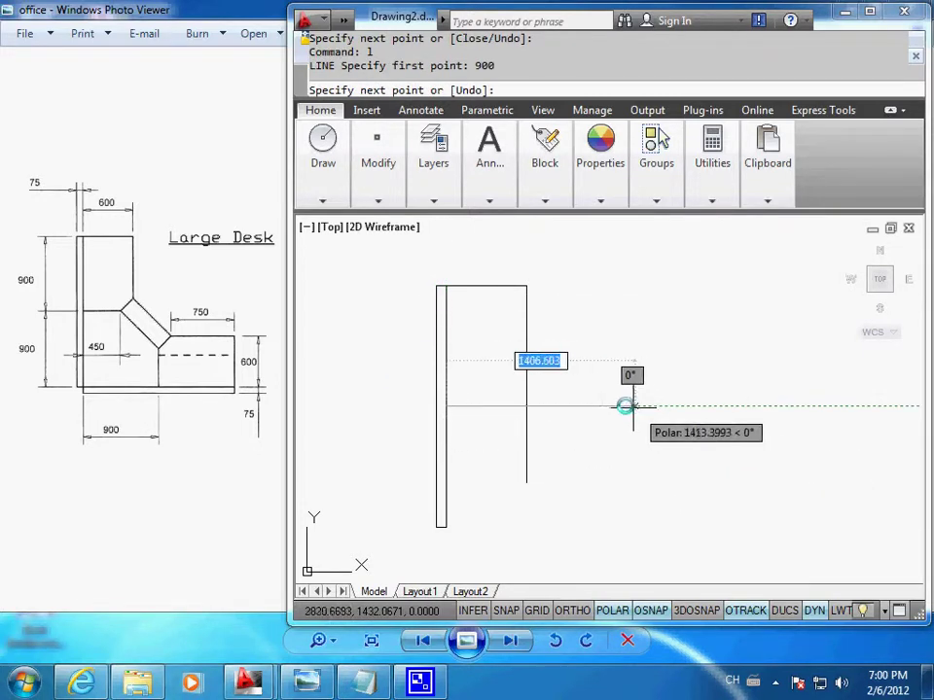
pyautogui.click(546, 402)
pyautogui.press('Return')
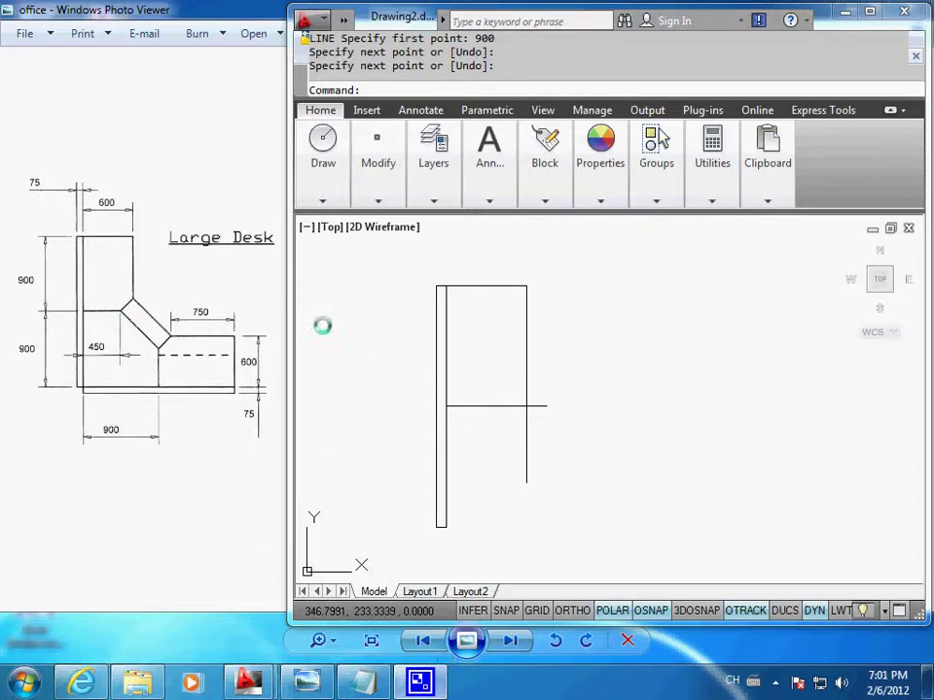
pyautogui.click(467, 405)
pyautogui.write('e')
pyautogui.press('Return')
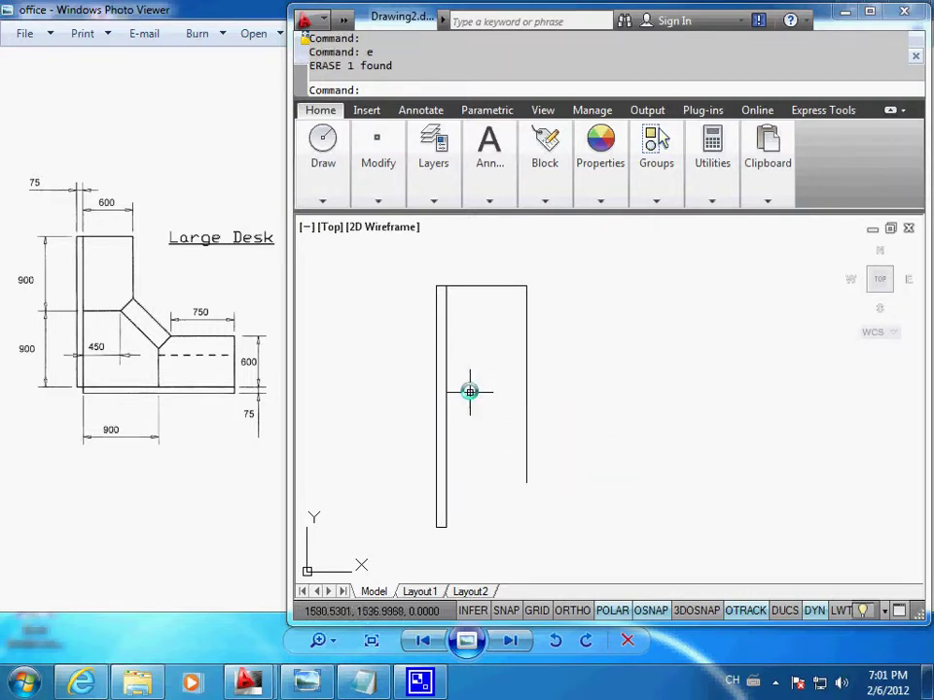
# - Draw a horizontal line 900 below the top corner, ending just past the right-side line
pyautogui.write('l')
pyautogui.press('Return')
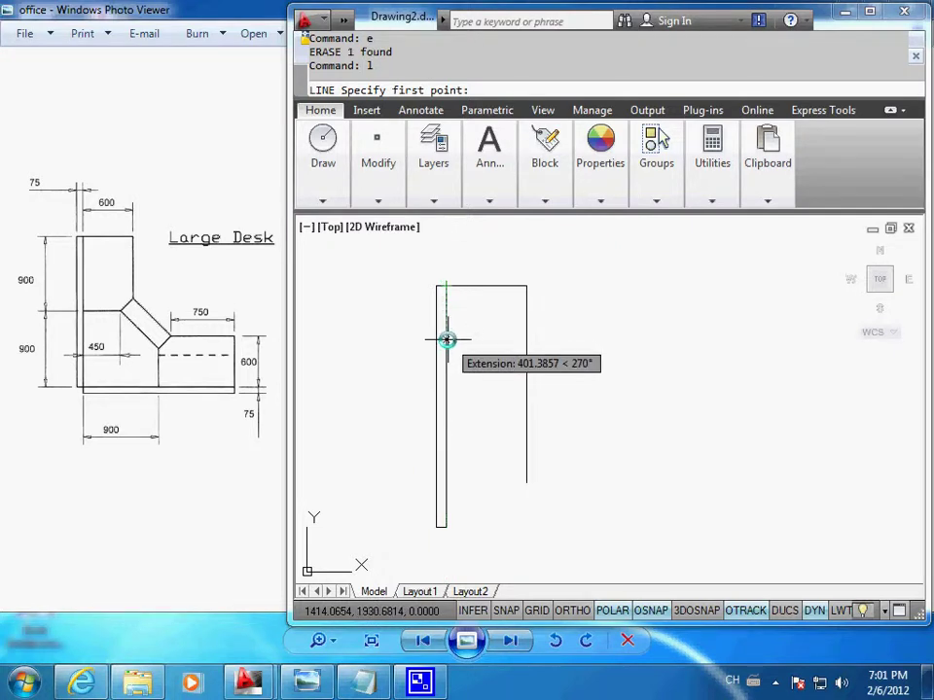
pyautogui.write('9')
pyautogui.press('Return')
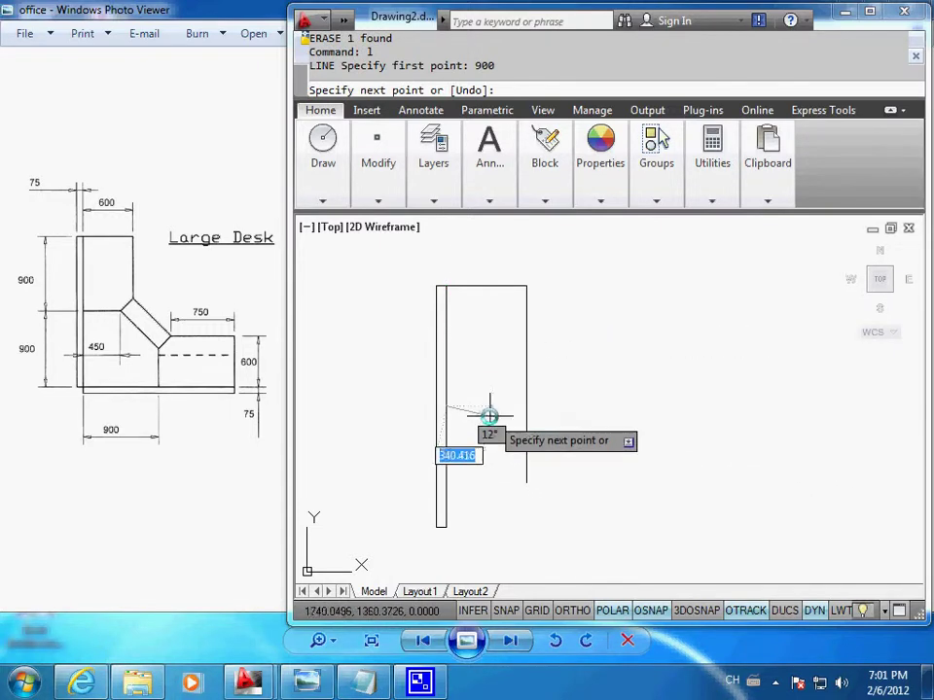
pyautogui.click(543, 405)
pyautogui.press('Return')
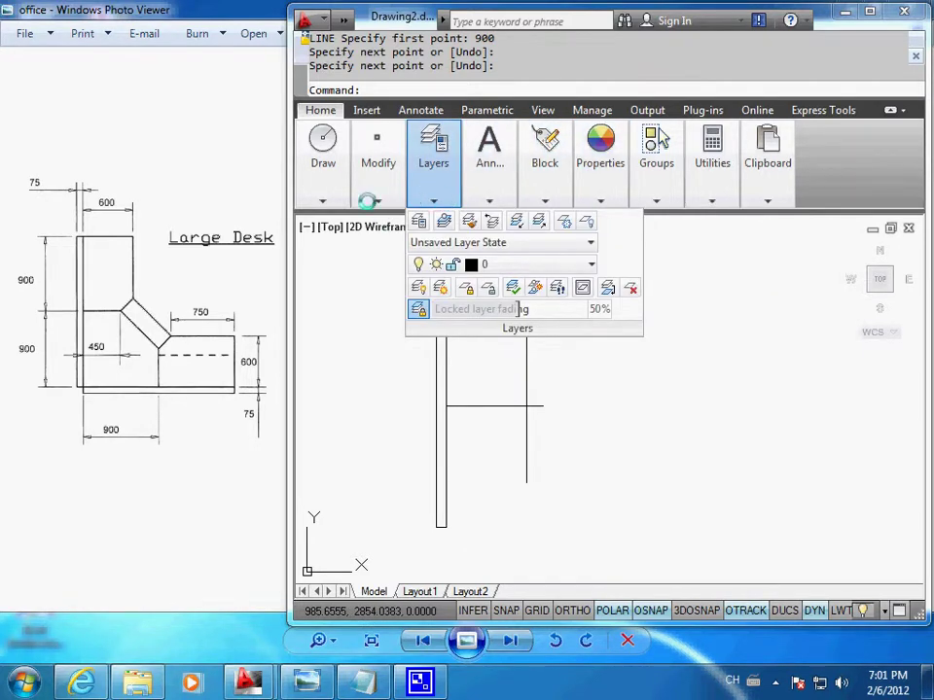
pyautogui.moveTo(516, 222)
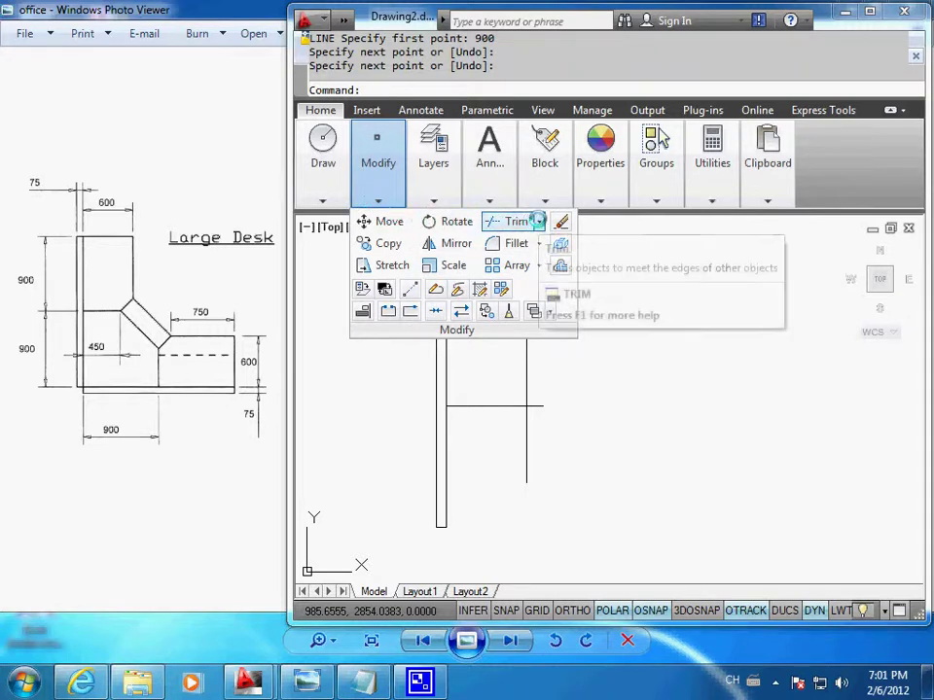
# - Chamfer the right vertical line and the 900-down horizontal line into a clean corner
pyautogui.click(539, 243)
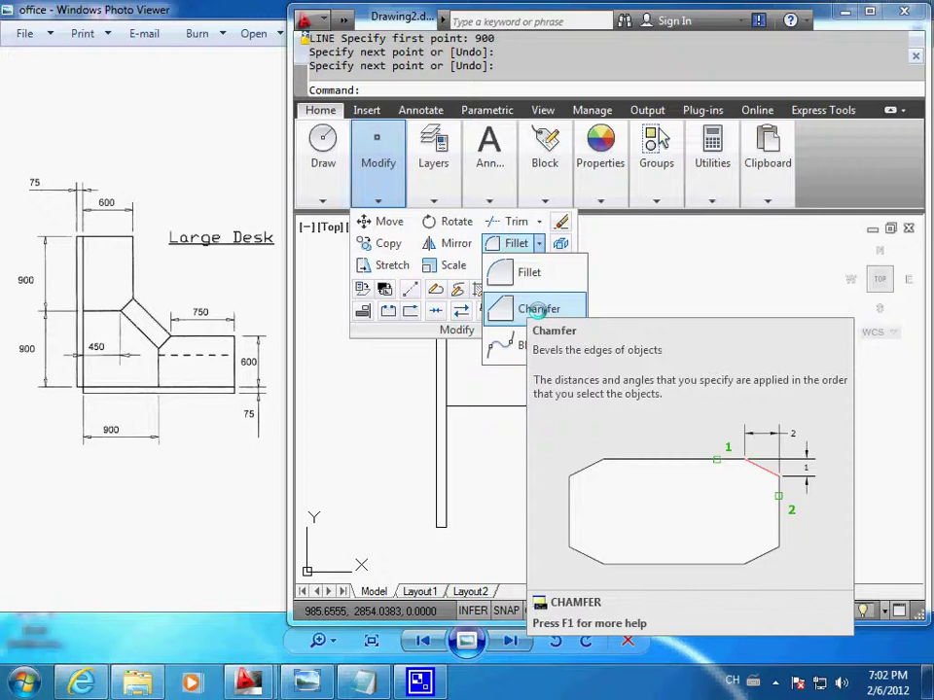
pyautogui.click(538, 309)
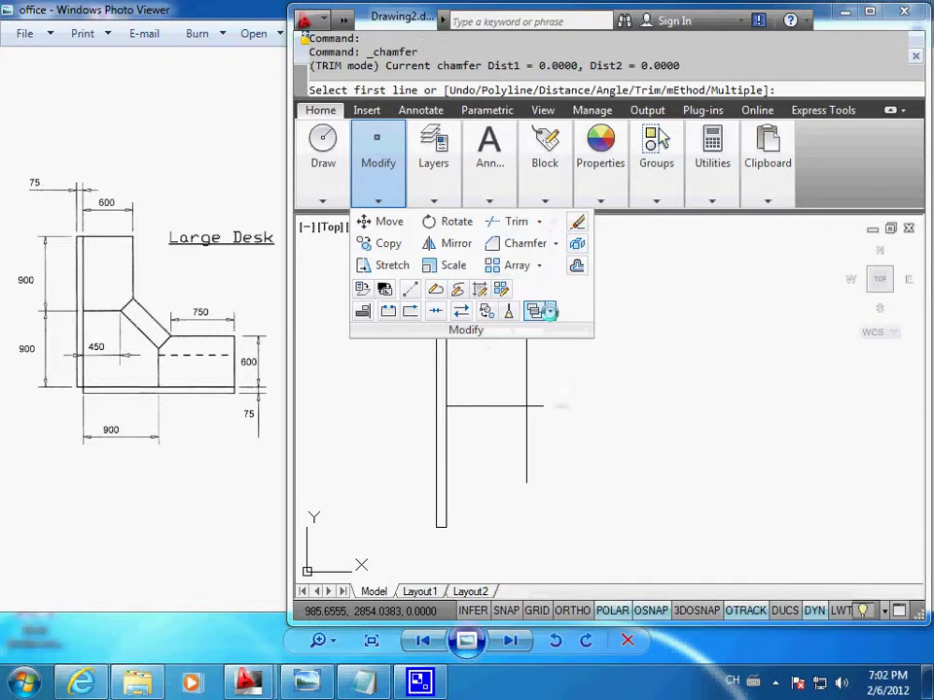
pyautogui.click(600, 156)
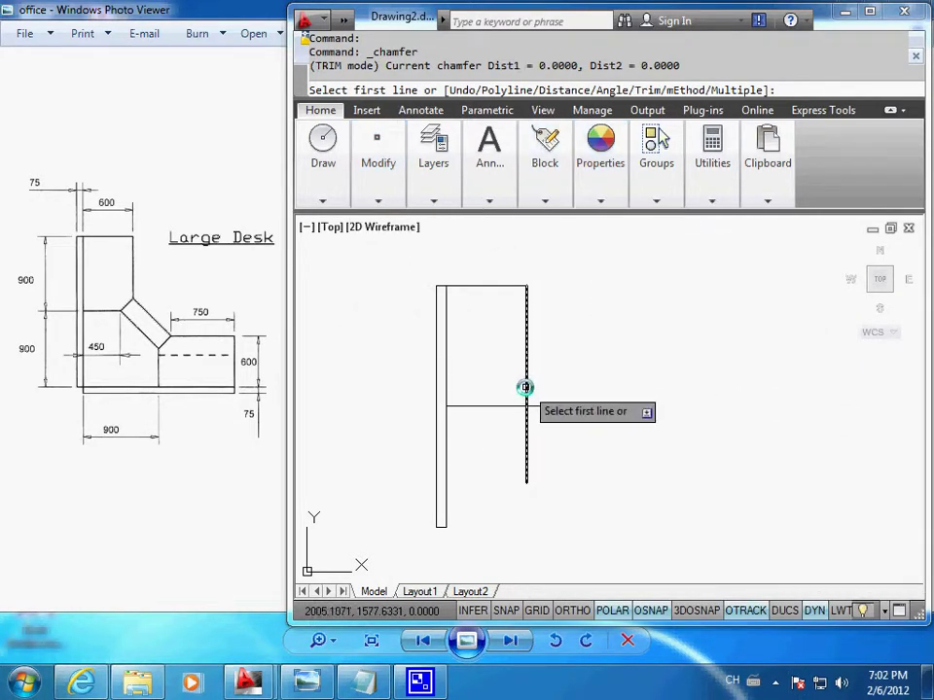
pyautogui.click(526, 387)
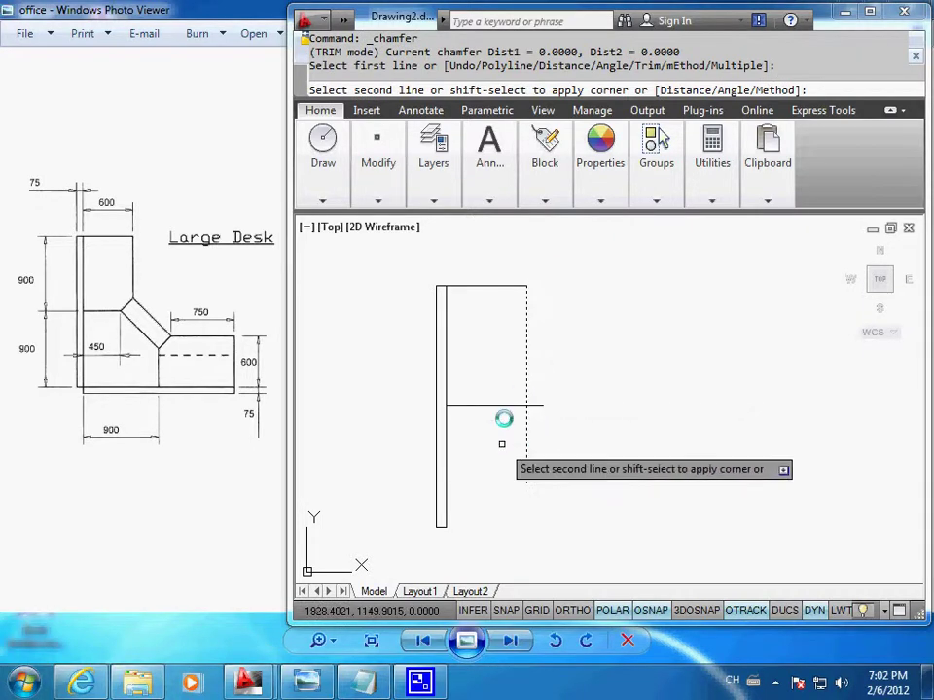
pyautogui.click(511, 406)
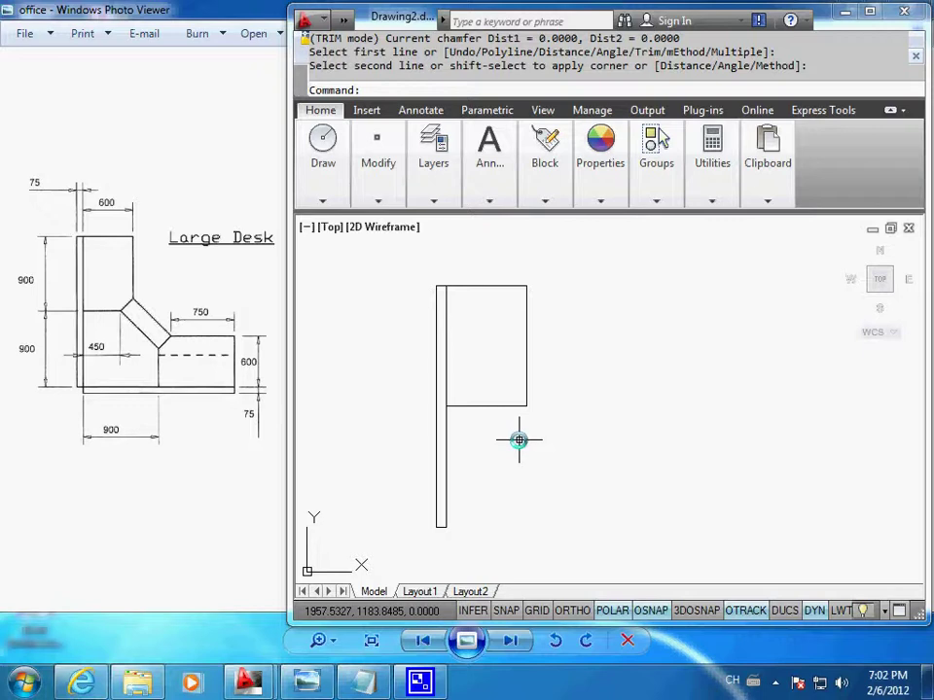
# - Bevel the desktop's lower-right corner with a 150 by 150 chamfer
pyautogui.press('Return')
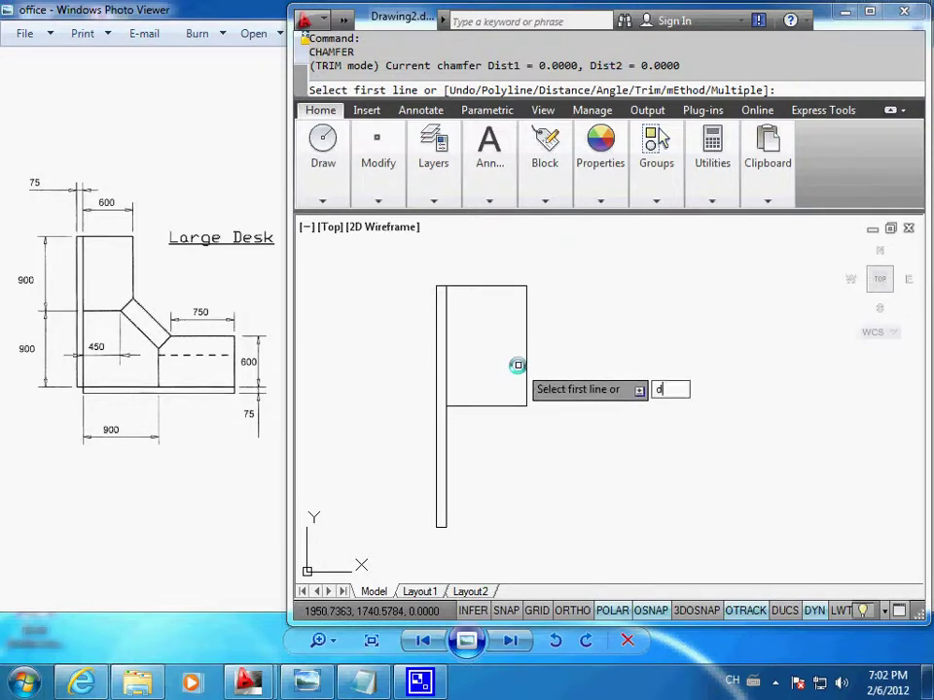
pyautogui.press('Return')
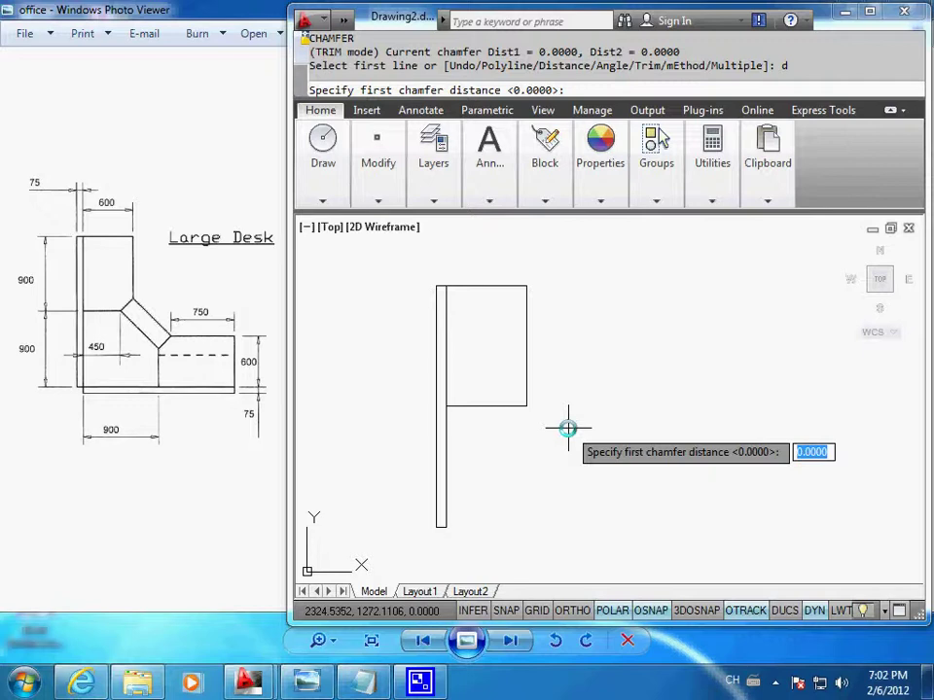
pyautogui.write('150')
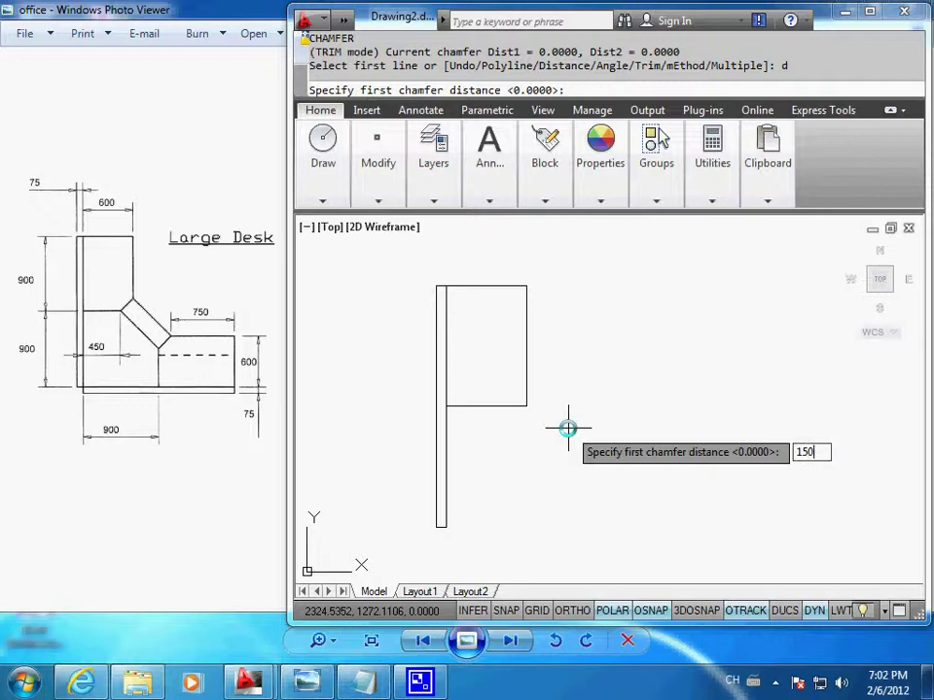
pyautogui.press('Return')
pyautogui.write('150')
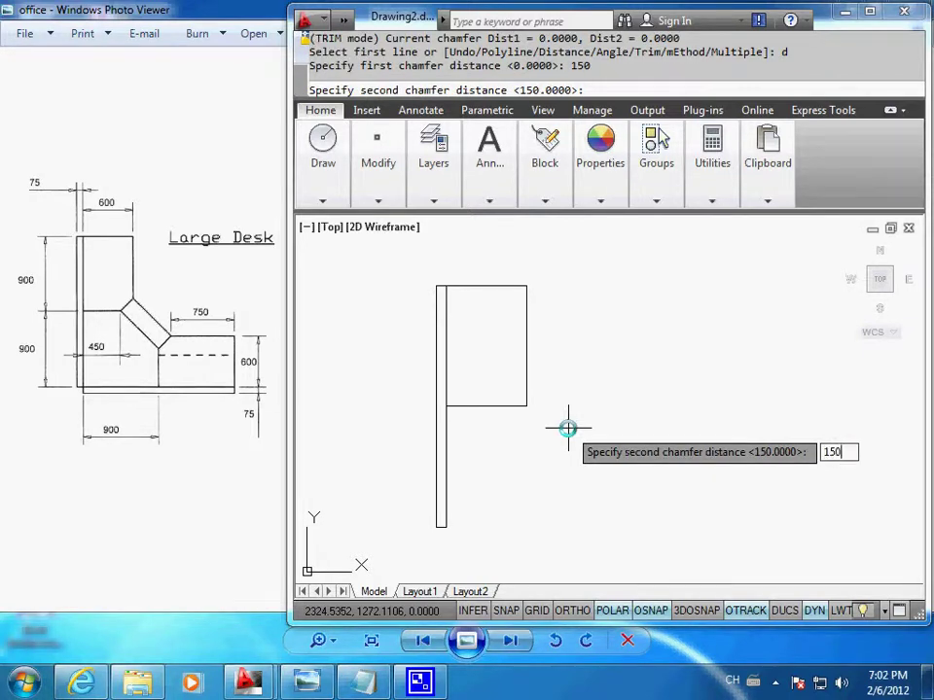
pyautogui.press('Return')
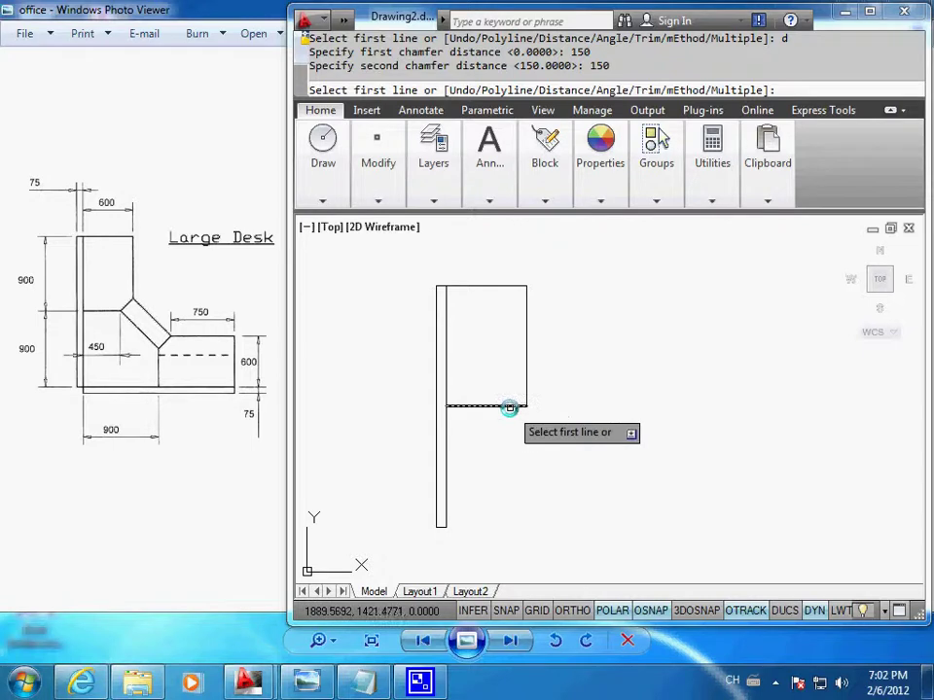
pyautogui.click(509, 408)
pyautogui.click(526, 389)
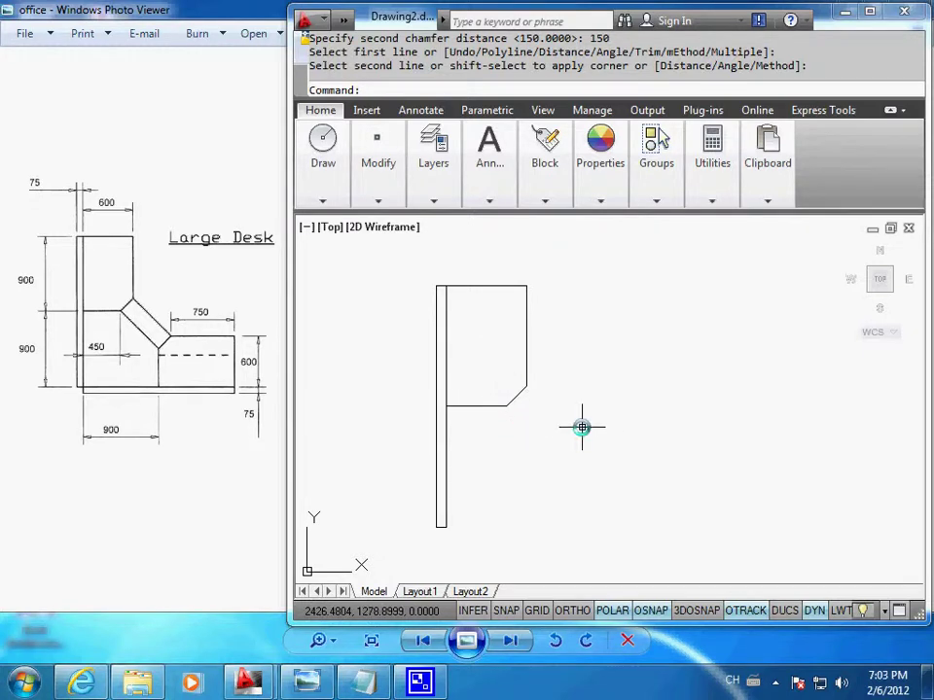
pyautogui.write('MI')
pyautogui.press('Return')
# - Mirror the chamfered desktop outline across a 45° line from the panel's bottom corner, keeping the original
pyautogui.click(577, 462)
pyautogui.click(463, 271)
pyautogui.press('Return')
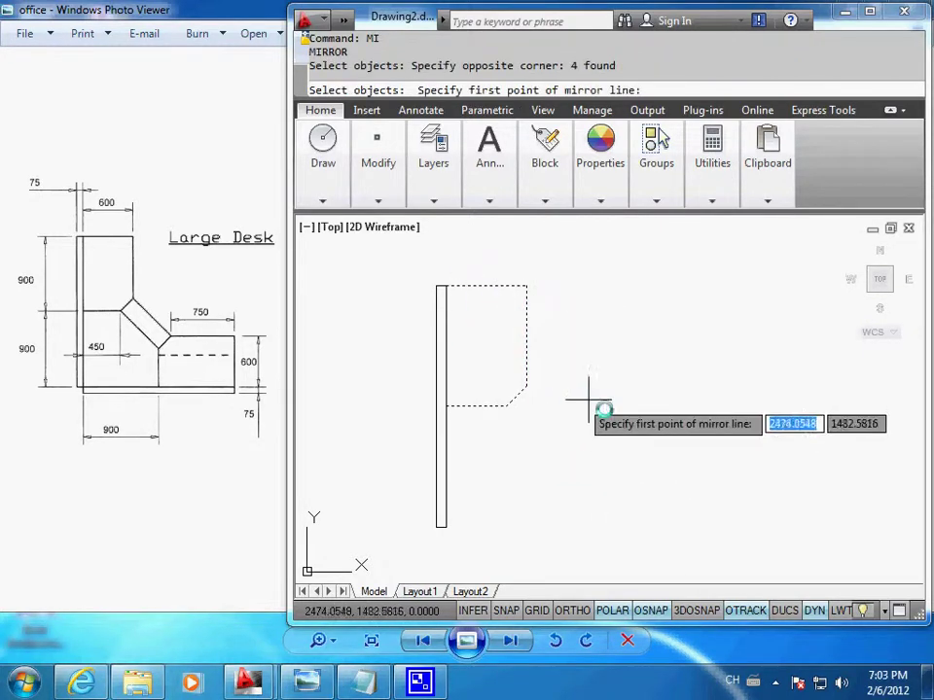
pyautogui.click(445, 528)
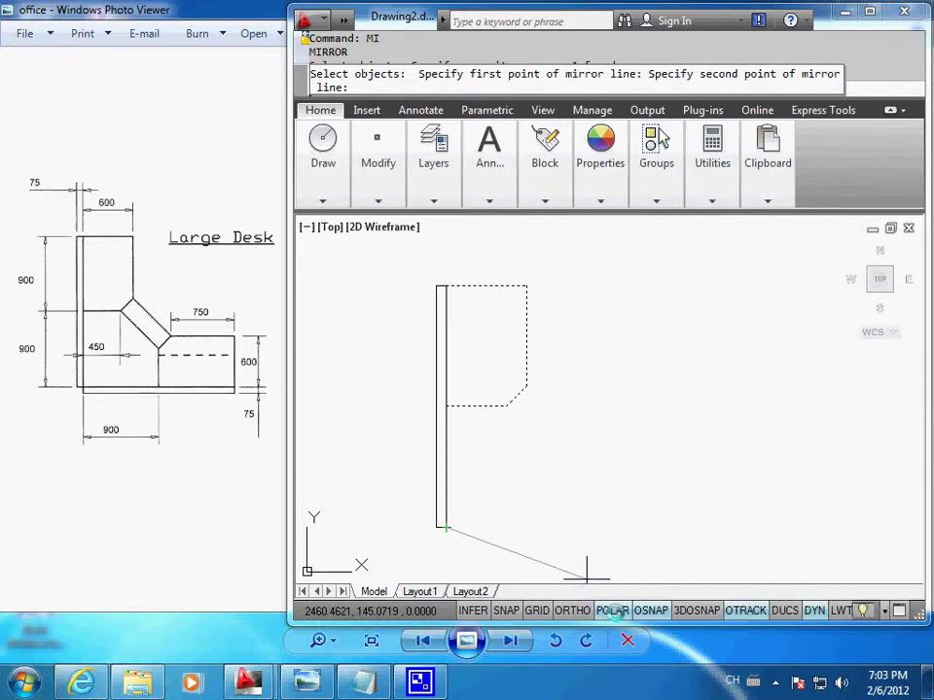
pyautogui.rightClick(613, 611)
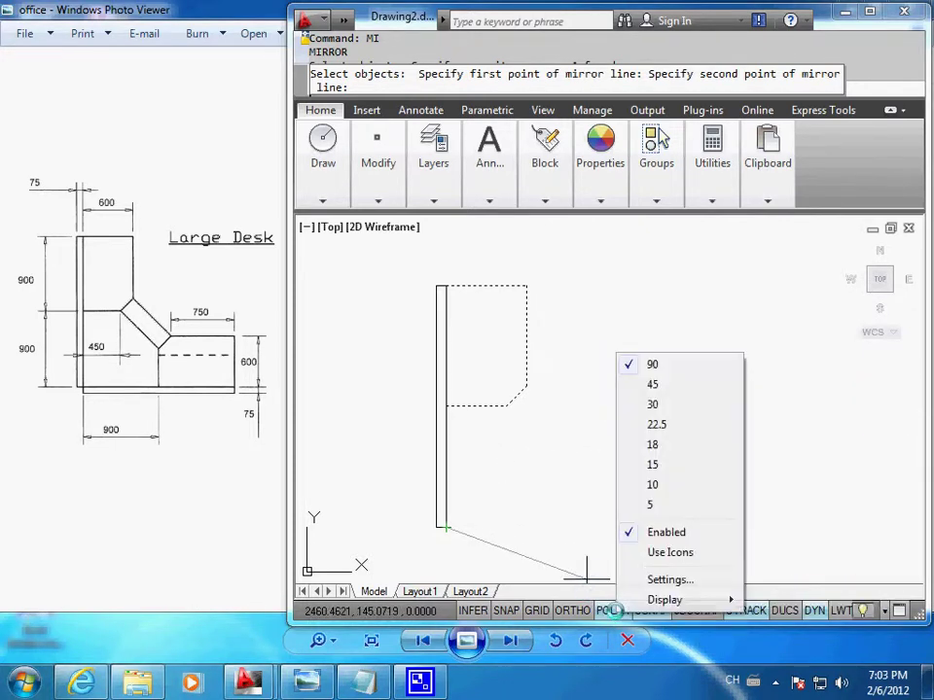
pyautogui.click(671, 386)
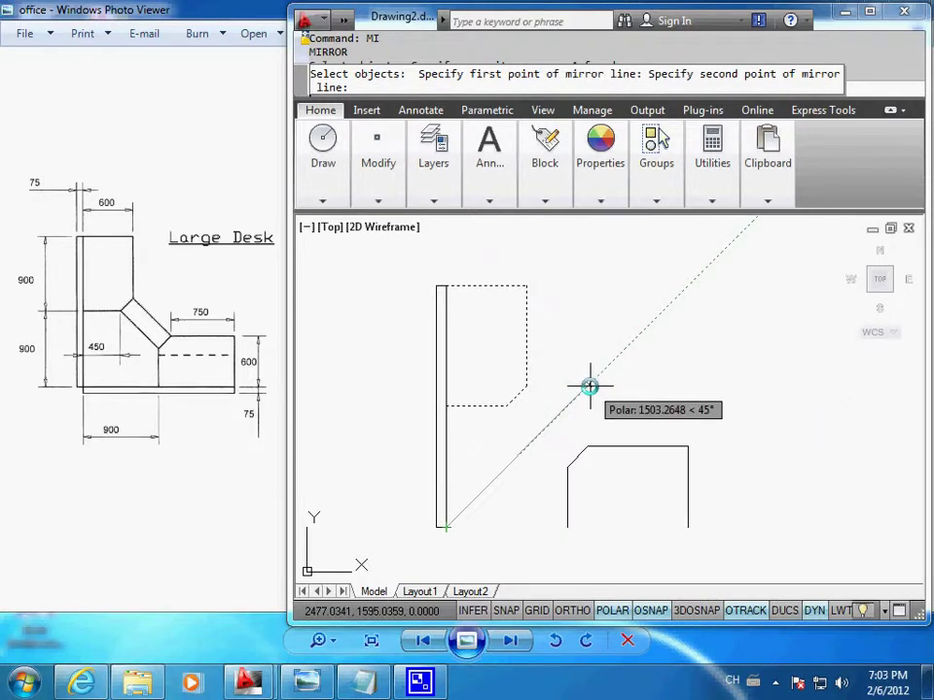
pyautogui.click(590, 386)
pyautogui.press('Return')
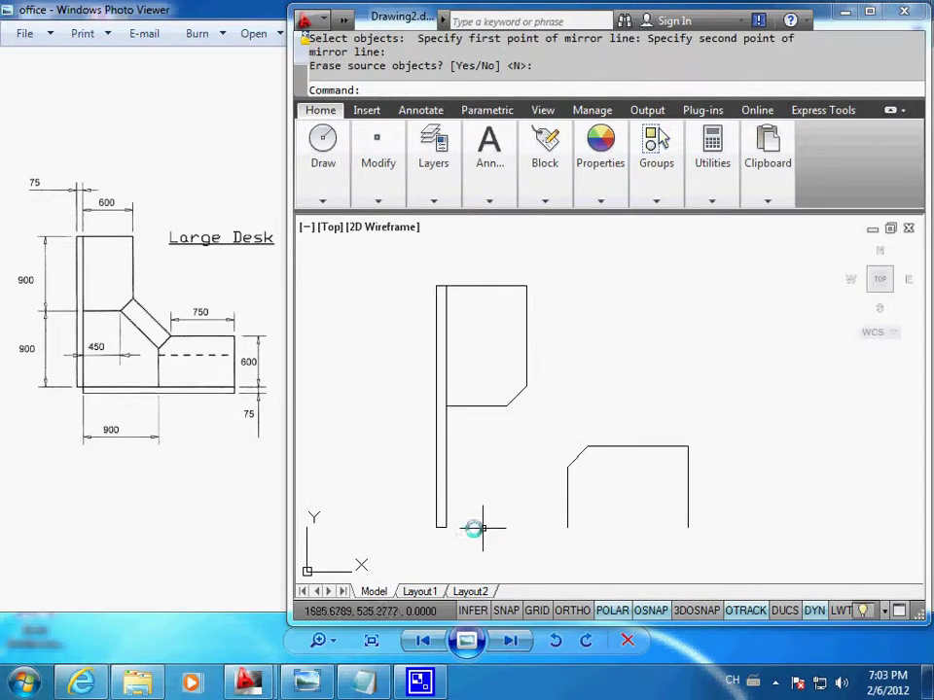
pyautogui.write('rec')
# - Draw an 1800 by 75 rectangle along the bottom, starting at the strip's bottom endpoint
pyautogui.press('Return')
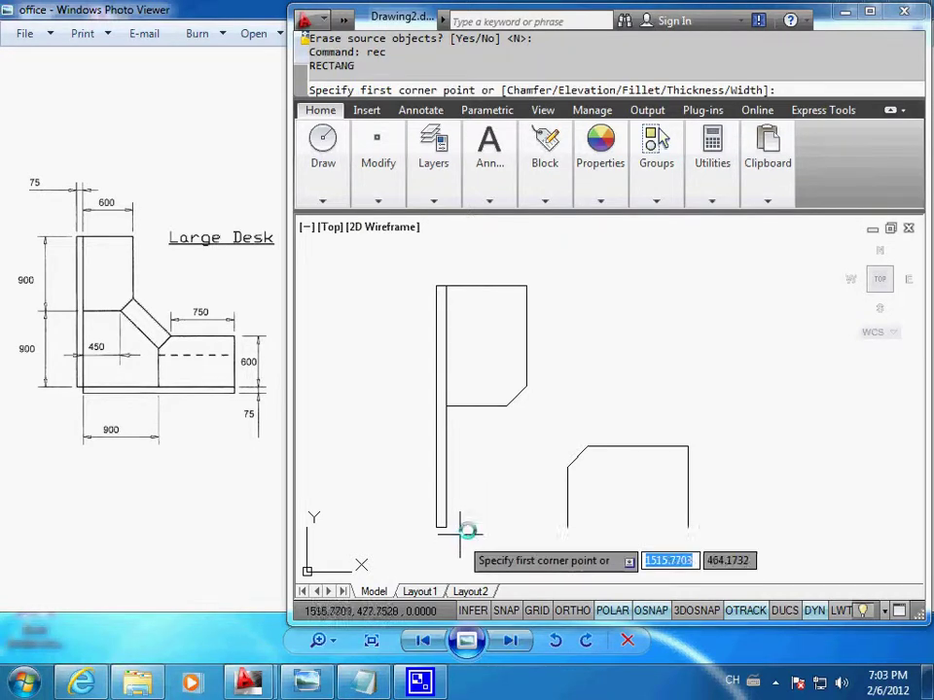
pyautogui.click(445, 529)
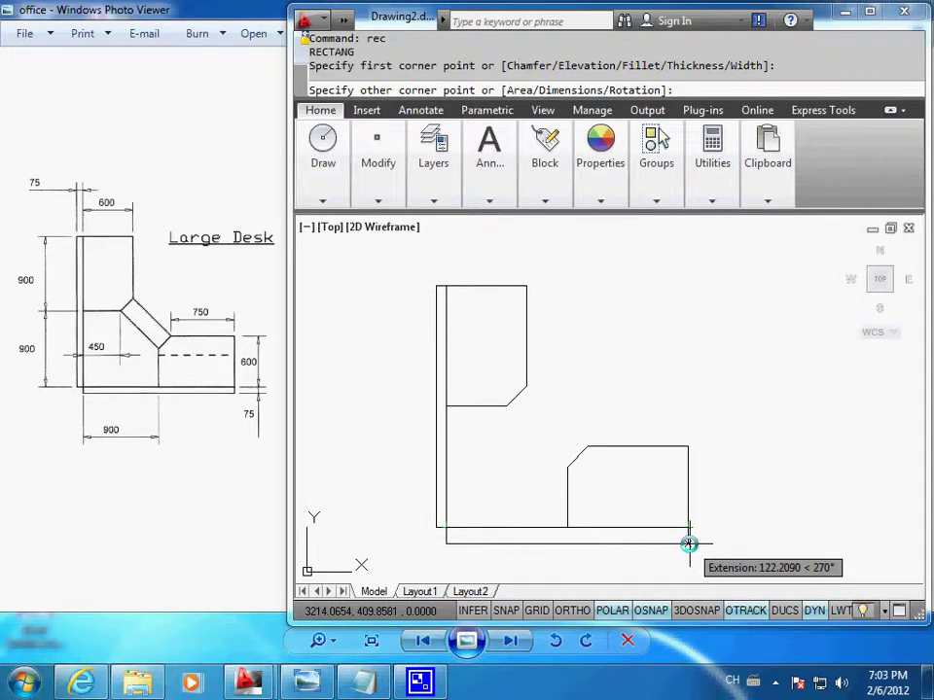
pyautogui.write('1800')
pyautogui.press('Tab')
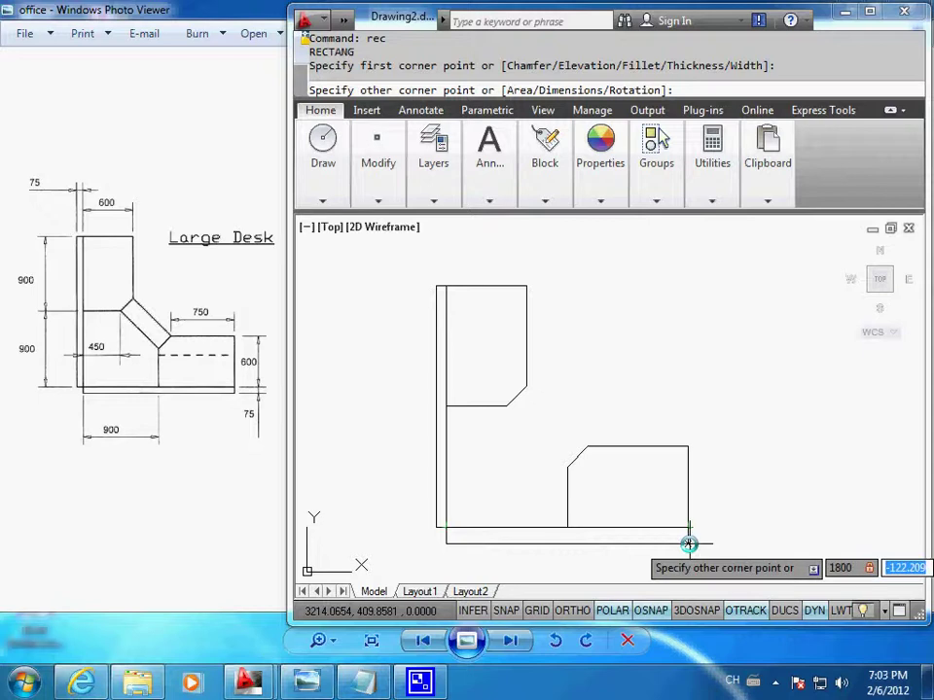
pyautogui.write('-')
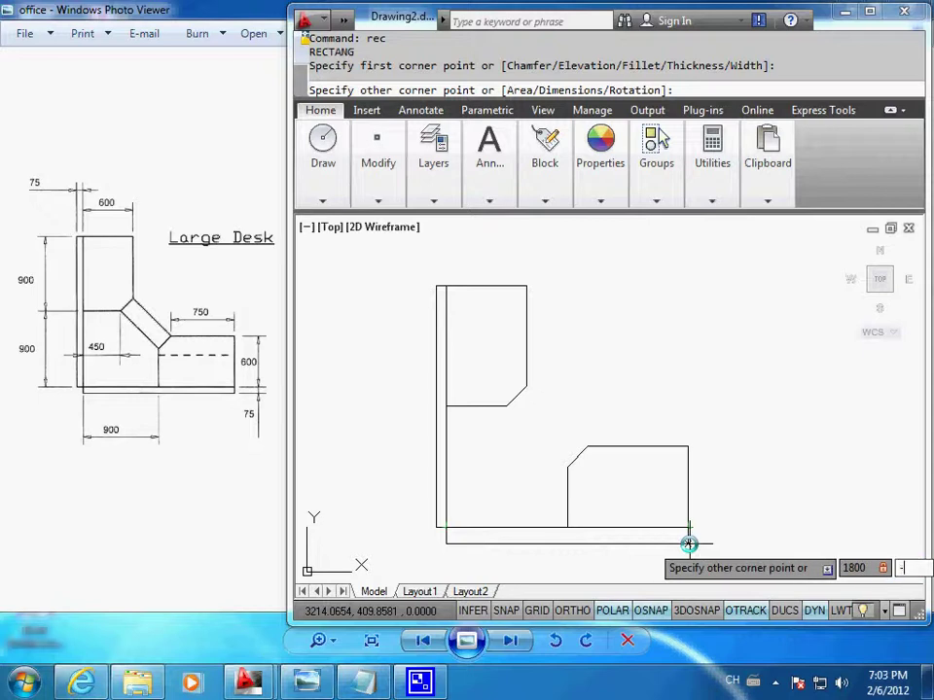
pyautogui.press('Return')
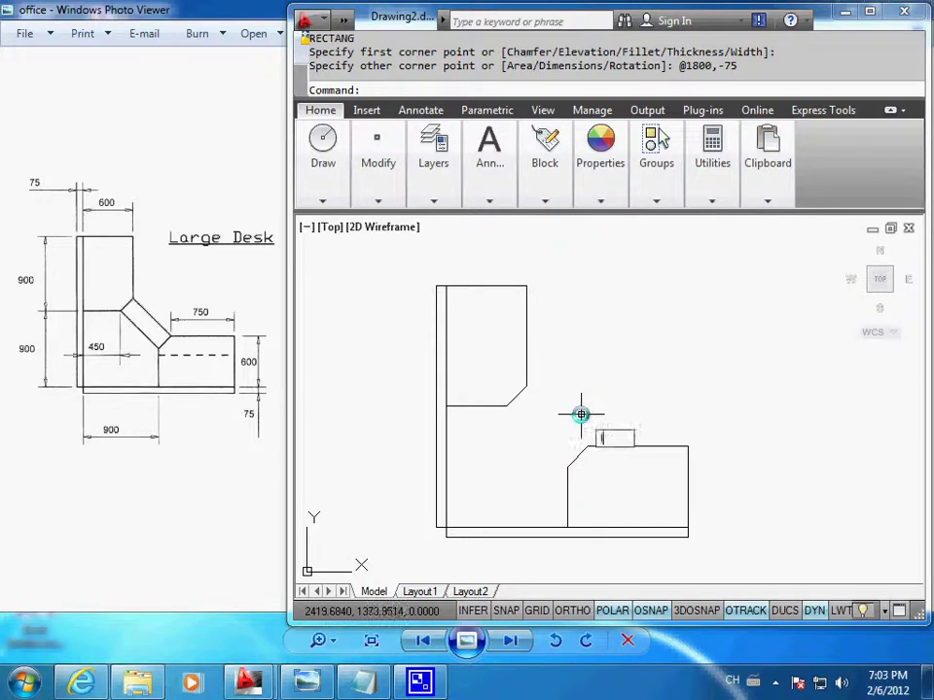
pyautogui.write('l')
pyautogui.press('Return')
# - Connect the matching chamfer corners with outer and inner diagonal lines
pyautogui.click(526, 387)
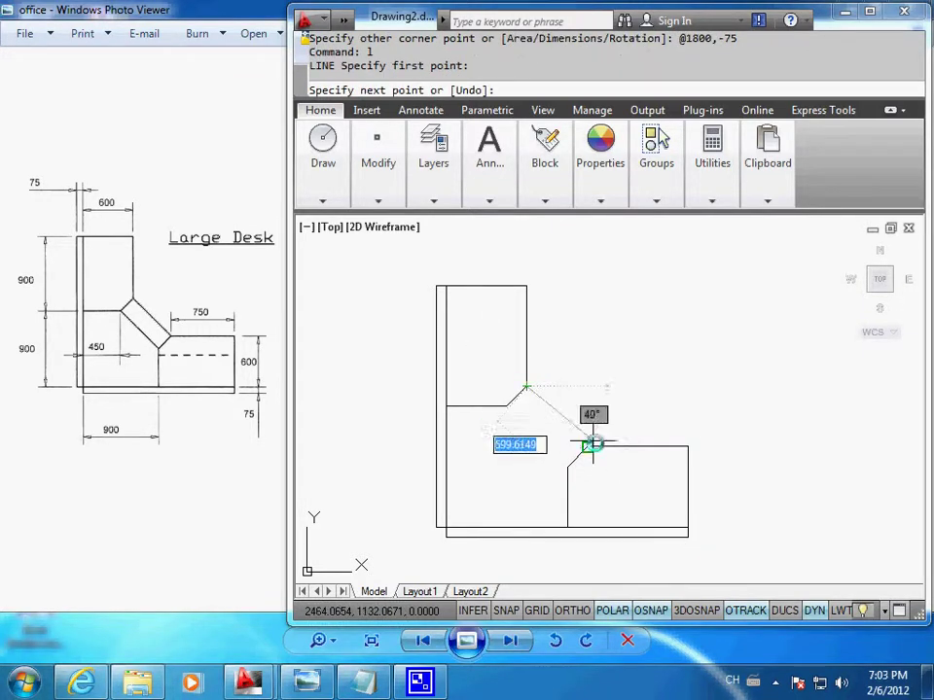
pyautogui.click(591, 445)
pyautogui.press('Return')
pyautogui.press('Return')
pyautogui.click(506, 407)
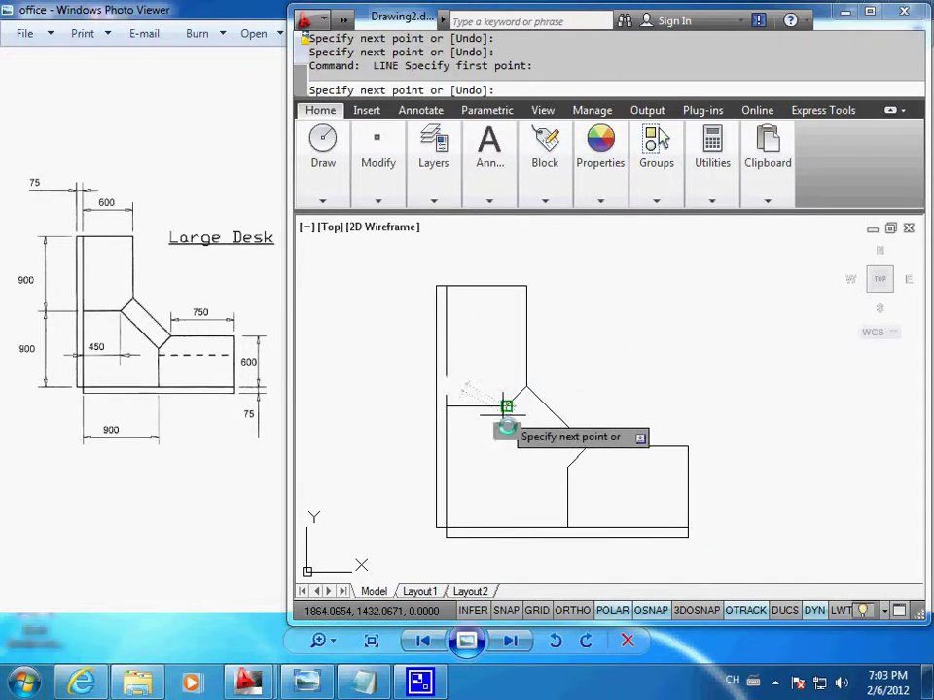
pyautogui.click(567, 467)
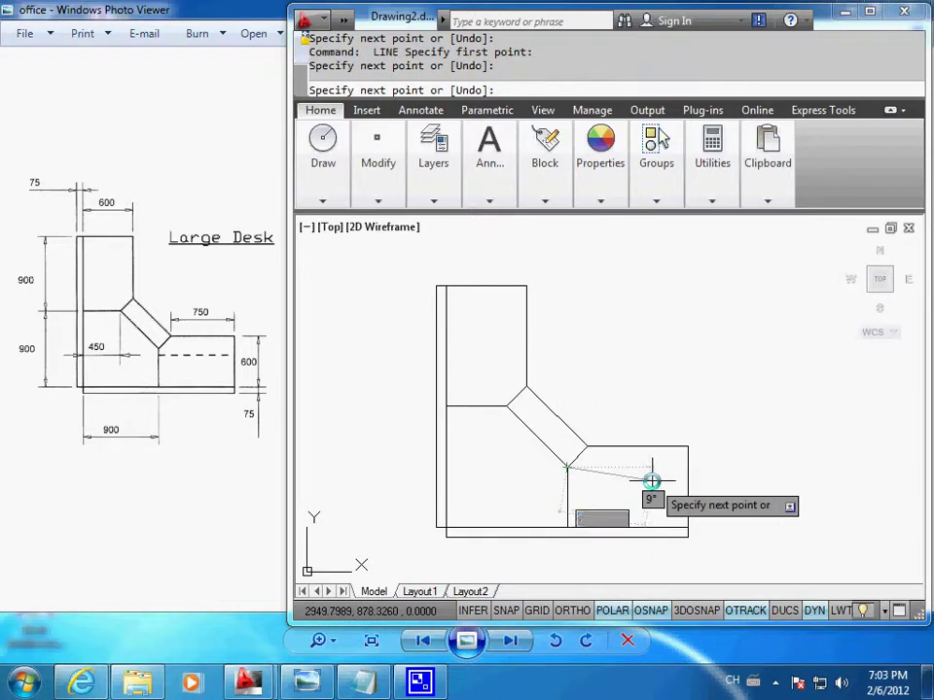
pyautogui.press('Escape')
# - Zoom out to frame the whole desk and bring up the reference sheet in Photo Viewer
pyautogui.scroll(-1, 639, 482)
pyautogui.scroll(-1, 578, 450)
pyautogui.moveTo(552, 476); pyautogui.dragTo(523, 475, button='middle')
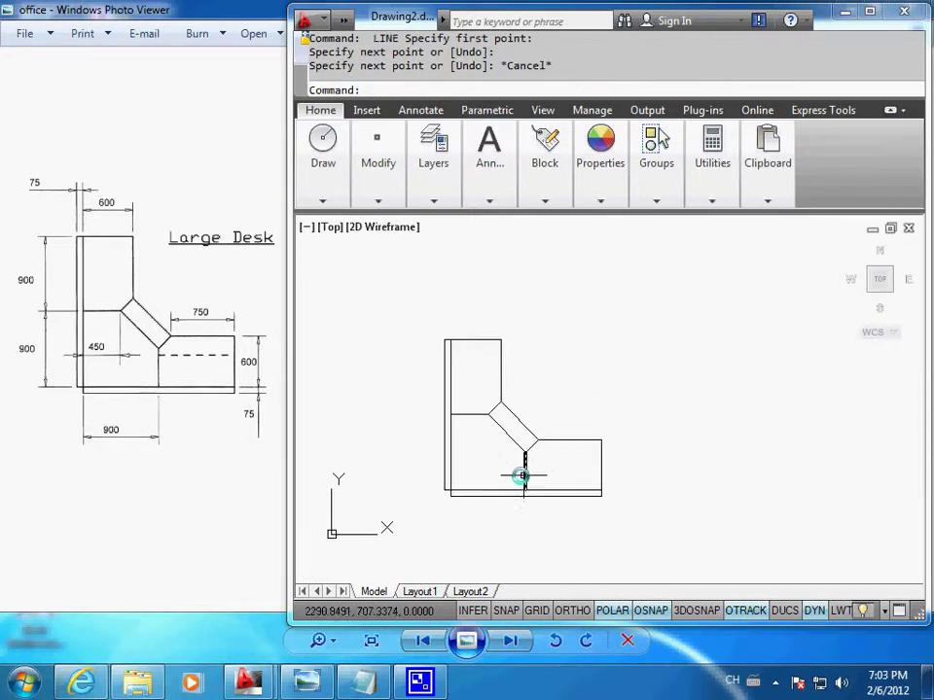
pyautogui.click(233, 487)
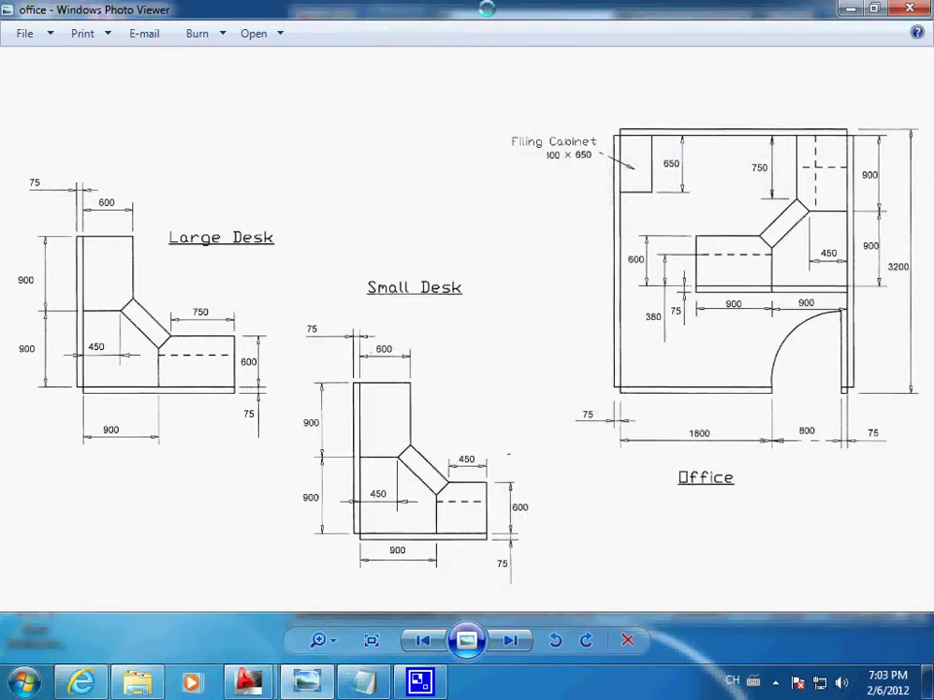
# - Shrink the Photo Viewer reference to a full-height window at the left, then return to AutoCAD
pyautogui.moveTo(489, 7); pyautogui.dragTo(235, 10)
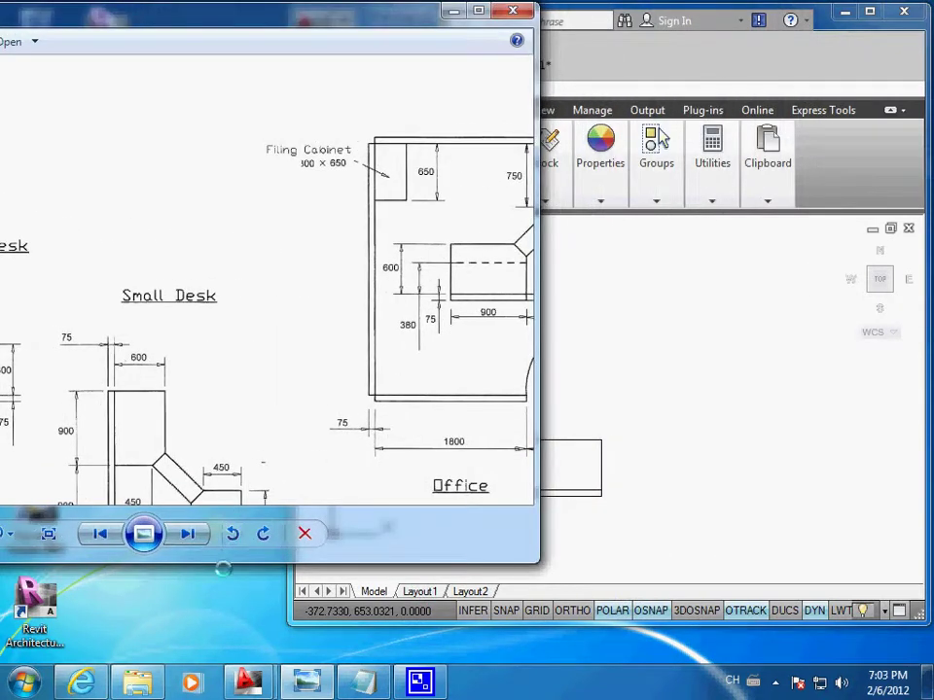
pyautogui.doubleClick(221, 562)
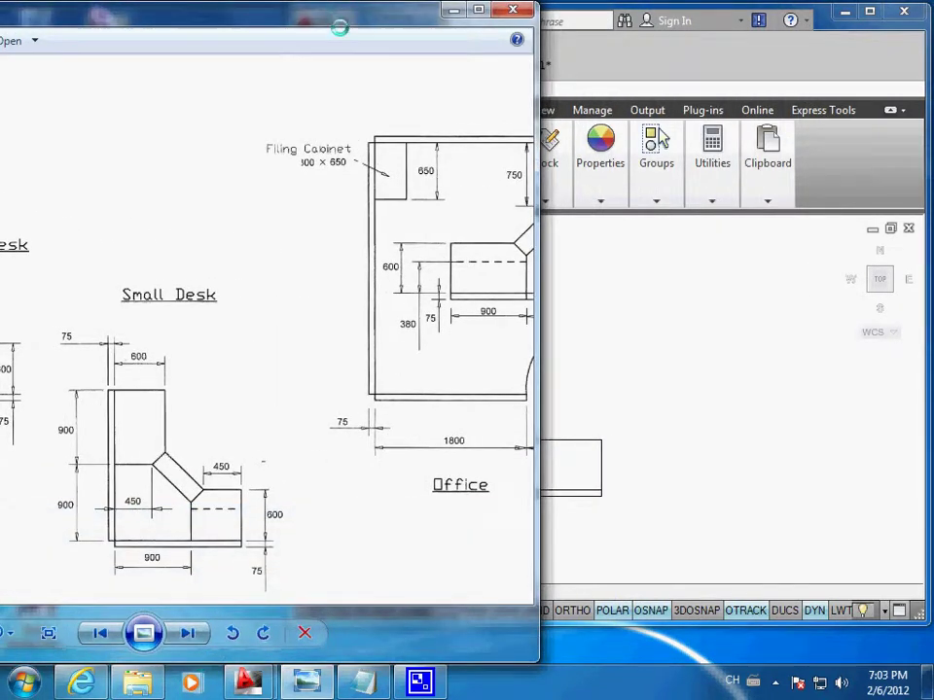
pyautogui.moveTo(339, 28); pyautogui.dragTo(291, 28)
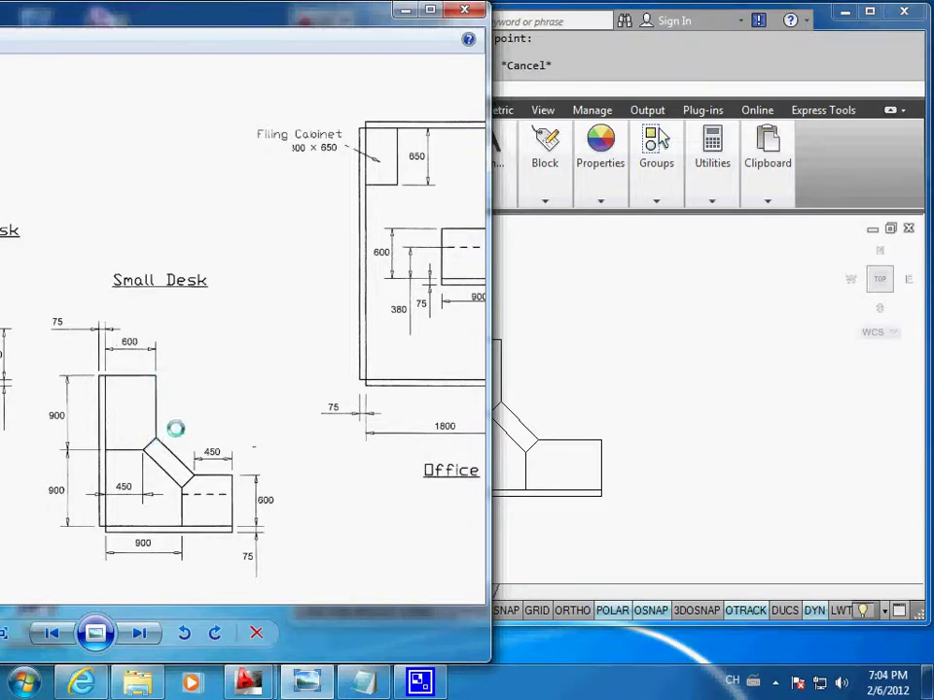
pyautogui.moveTo(199, 16); pyautogui.dragTo(471, 24)
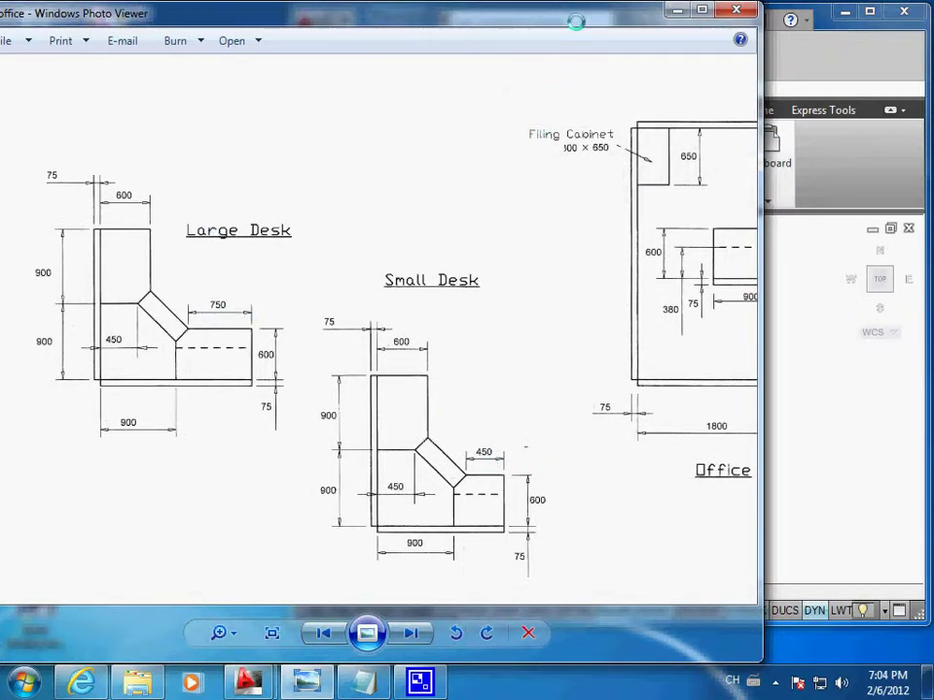
pyautogui.moveTo(576, 21); pyautogui.dragTo(197, 59)
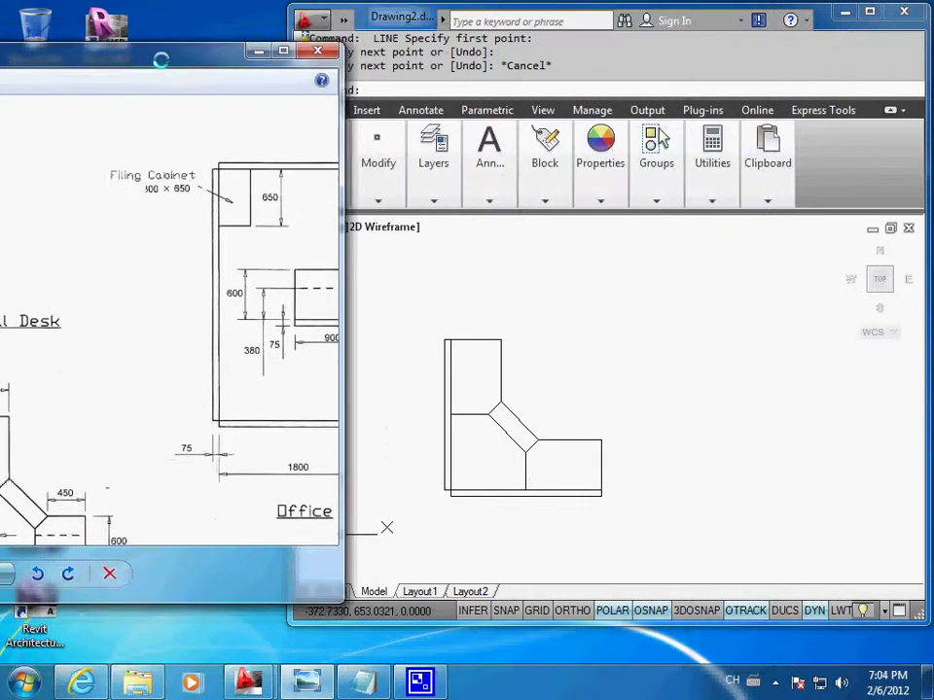
pyautogui.click(434, 300)
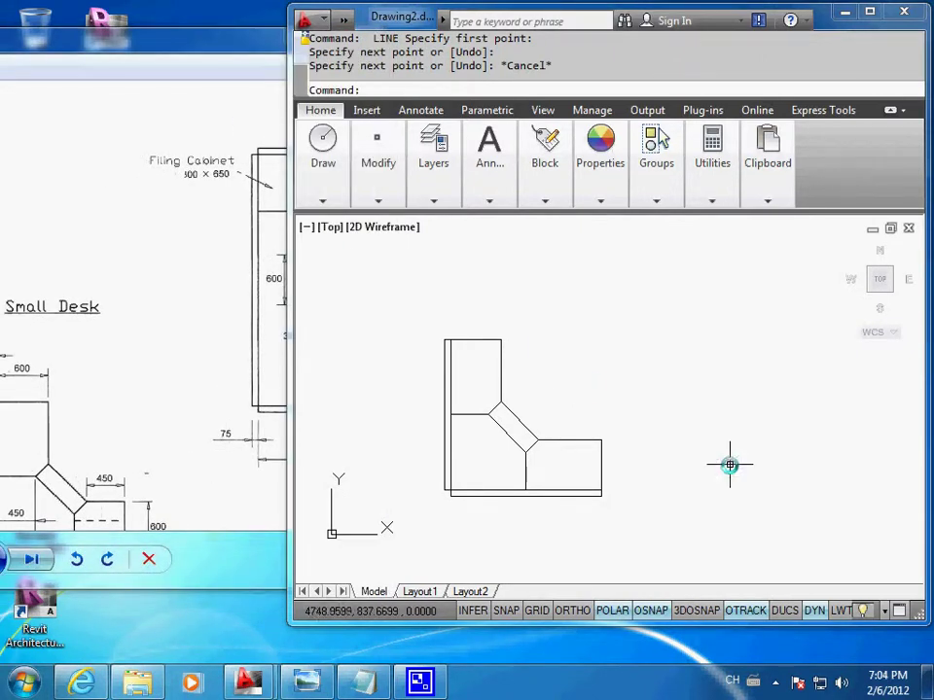
# - Stretch the right wing's three end lines 300 units left with a -300,0 displacement
pyautogui.write('s')
pyautogui.press('Return')
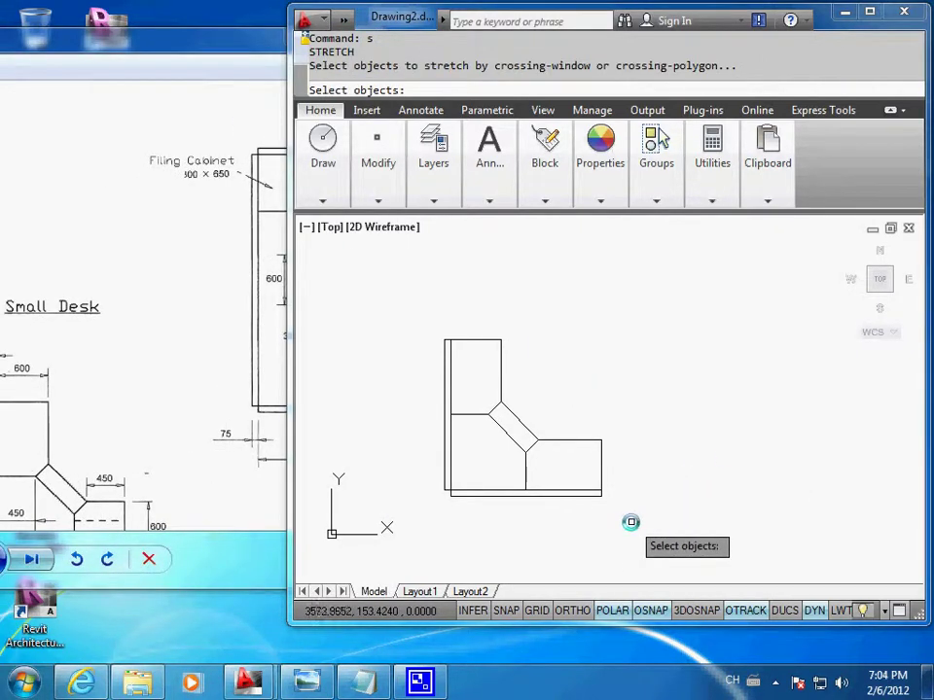
pyautogui.click(631, 521)
pyautogui.click(571, 409)
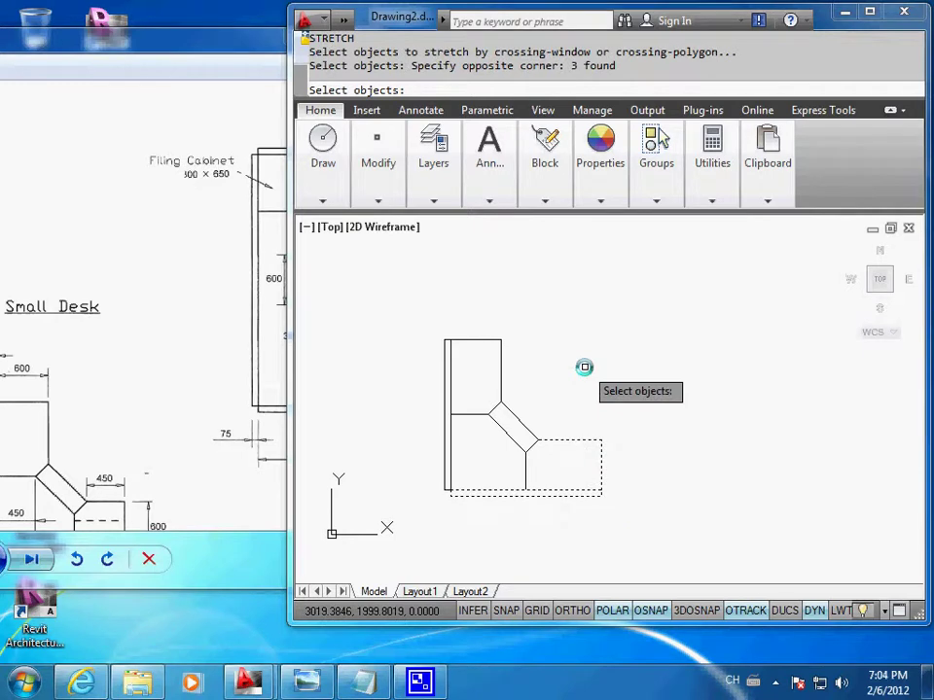
pyautogui.press('Return')
pyautogui.write('-')
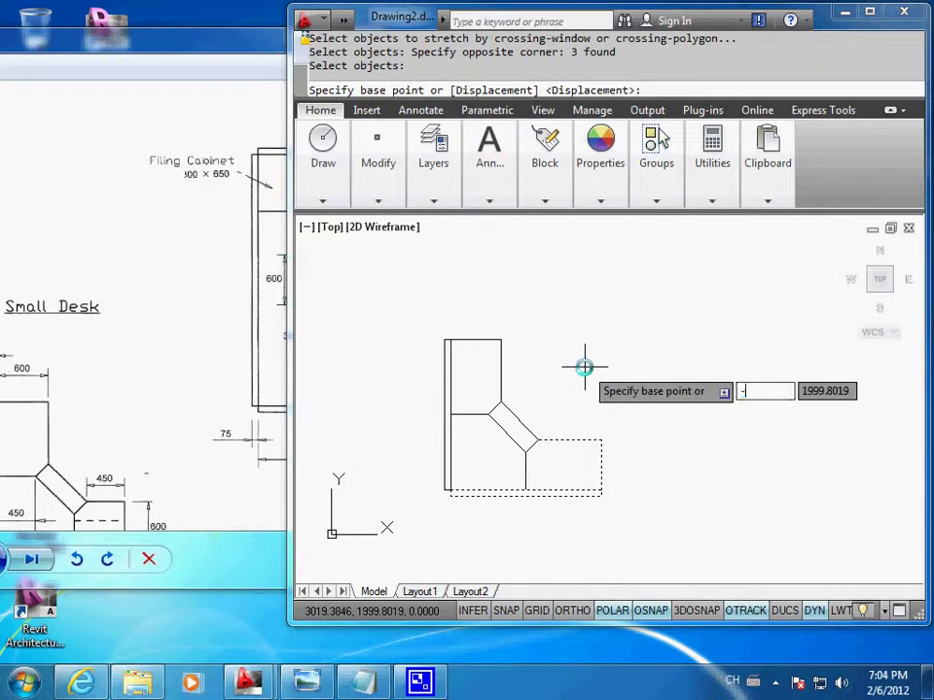
pyautogui.write('300')
pyautogui.press('Tab')
pyautogui.write('0')
pyautogui.press('Return')
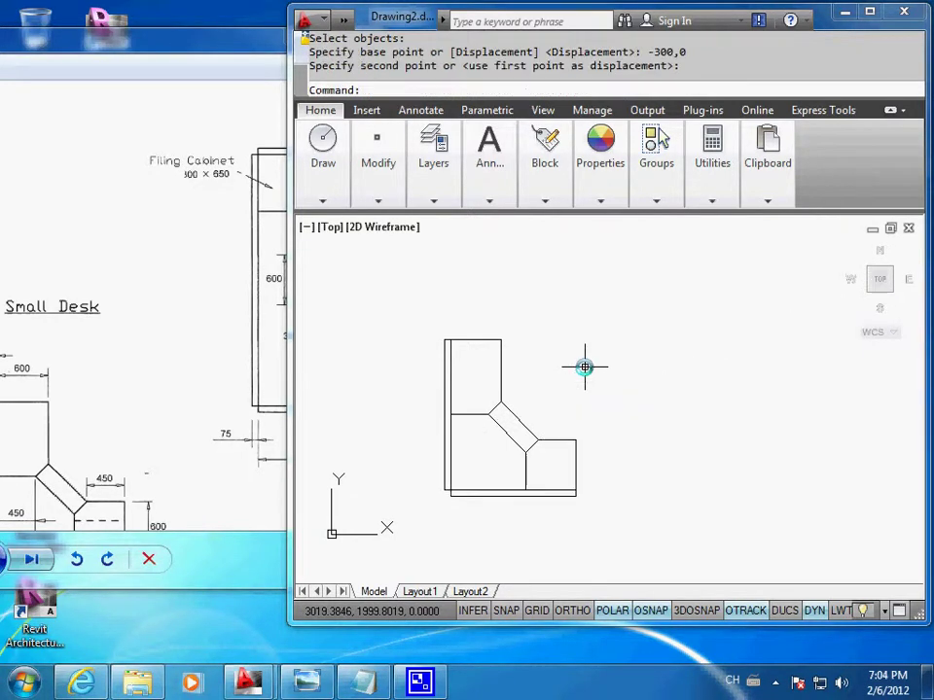